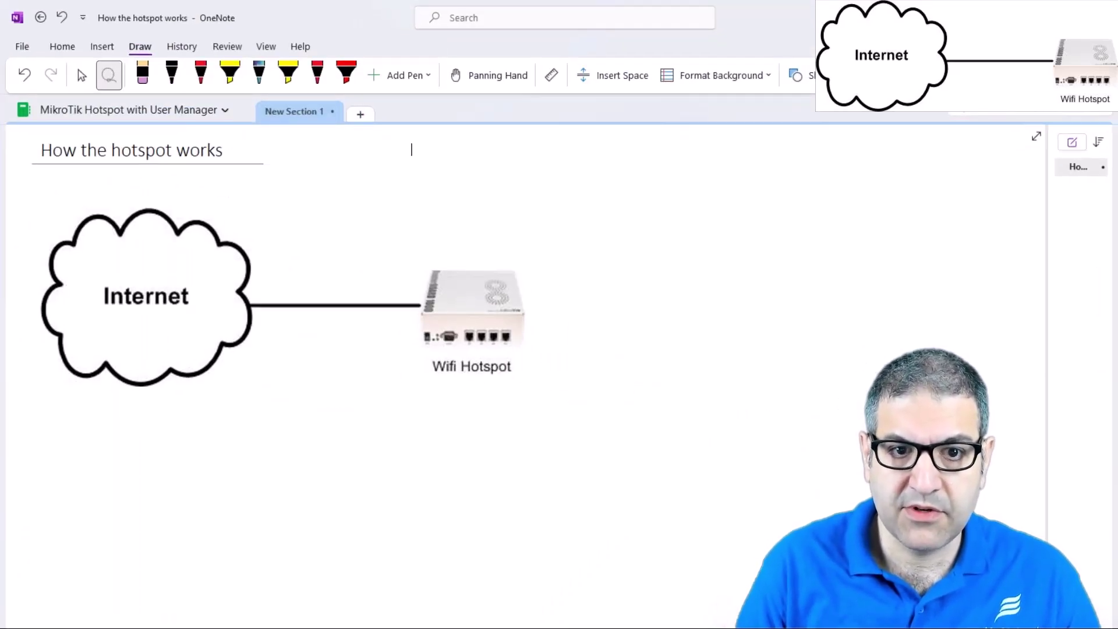
- Mark the router end of the line in red pen with an arrow, the port number 1 and the label "D.C"
left_click(317, 74)
left_click_drag(402, 331, 392, 362)
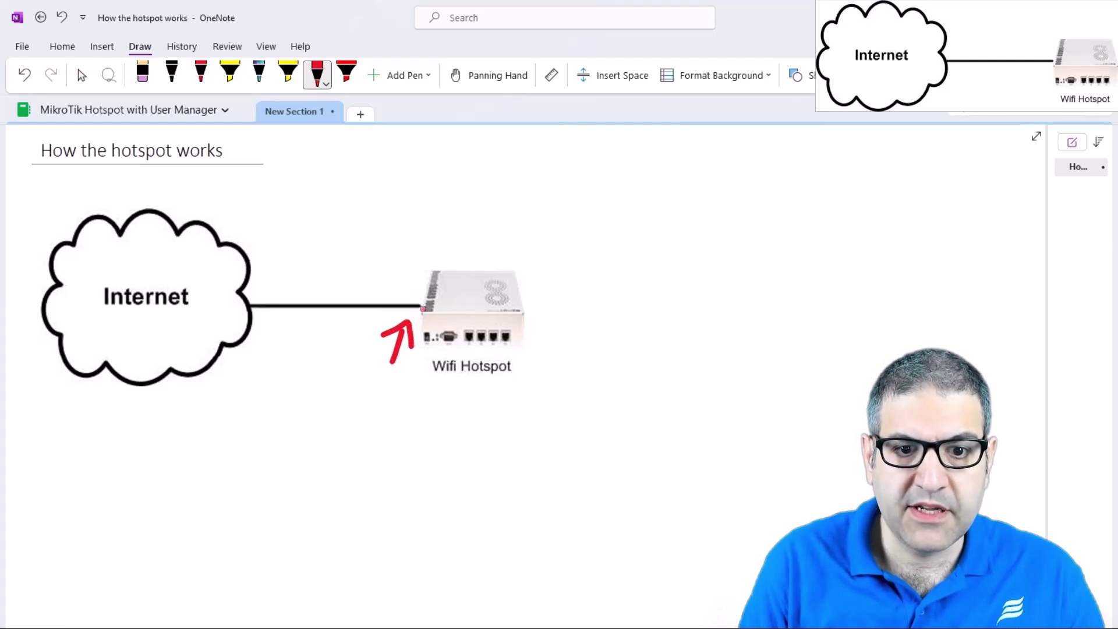
left_click_drag(410, 279, 409, 294)
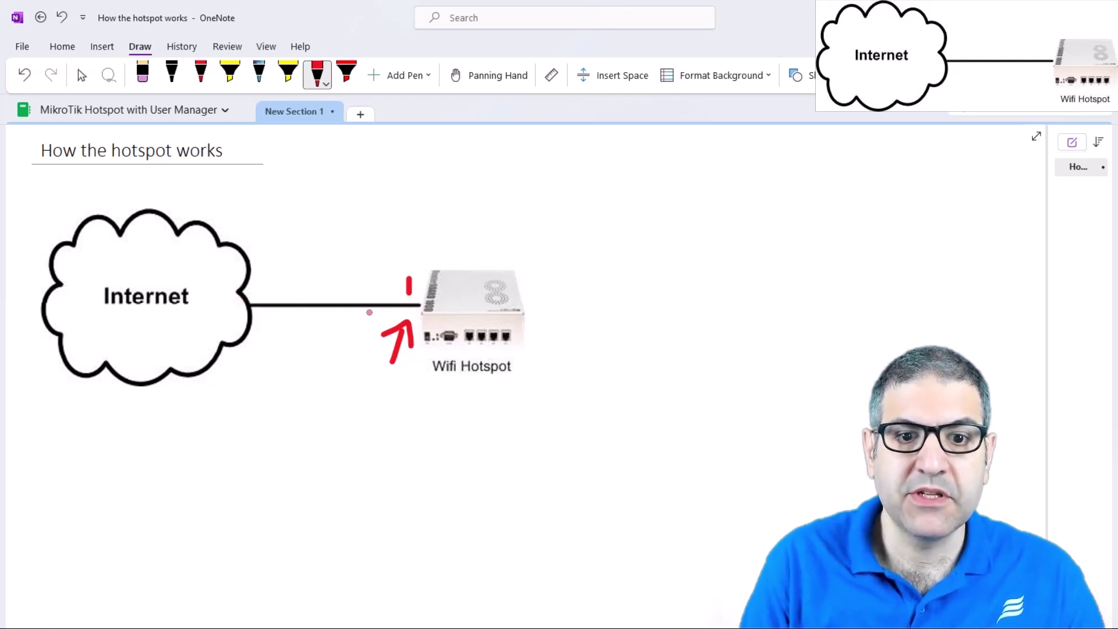
left_click_drag(398, 219, 400, 245)
left_click(429, 242)
left_click_drag(453, 219, 453, 239)
- Circle the line's end at the Internet cloud in red and label it "D.S"
mouse_move(228, 290)
left_mouse_down()
mouse_move(236, 314)
mouse_move(224, 279)
left_mouse_up()
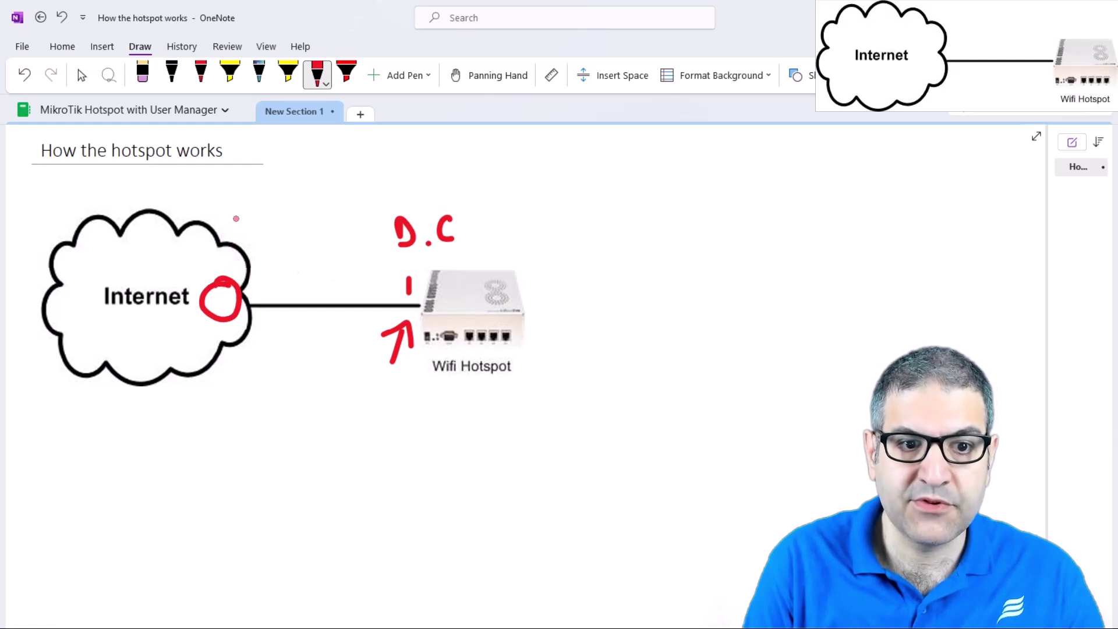
left_click_drag(230, 221, 229, 237)
left_click(253, 234)
mouse_move(276, 209)
left_mouse_down()
mouse_move(261, 213)
mouse_move(257, 235)
left_mouse_up()
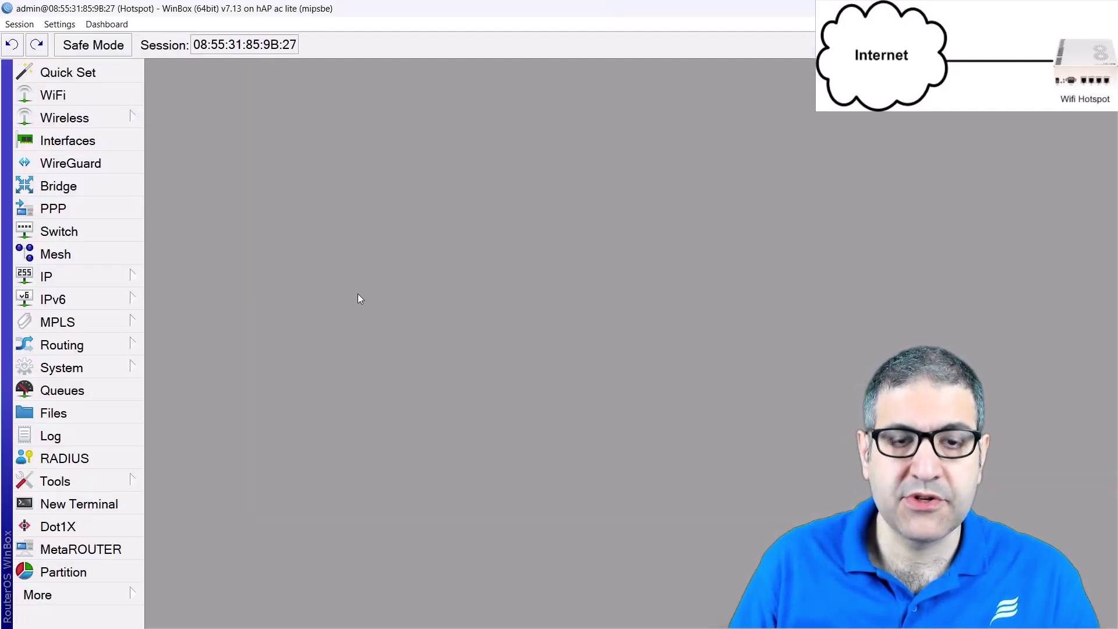
- Switch to WinBox and add a DHCP client on ether1, keeping peer DNS, peer NTP and the default route enabled
left_click(92, 284)
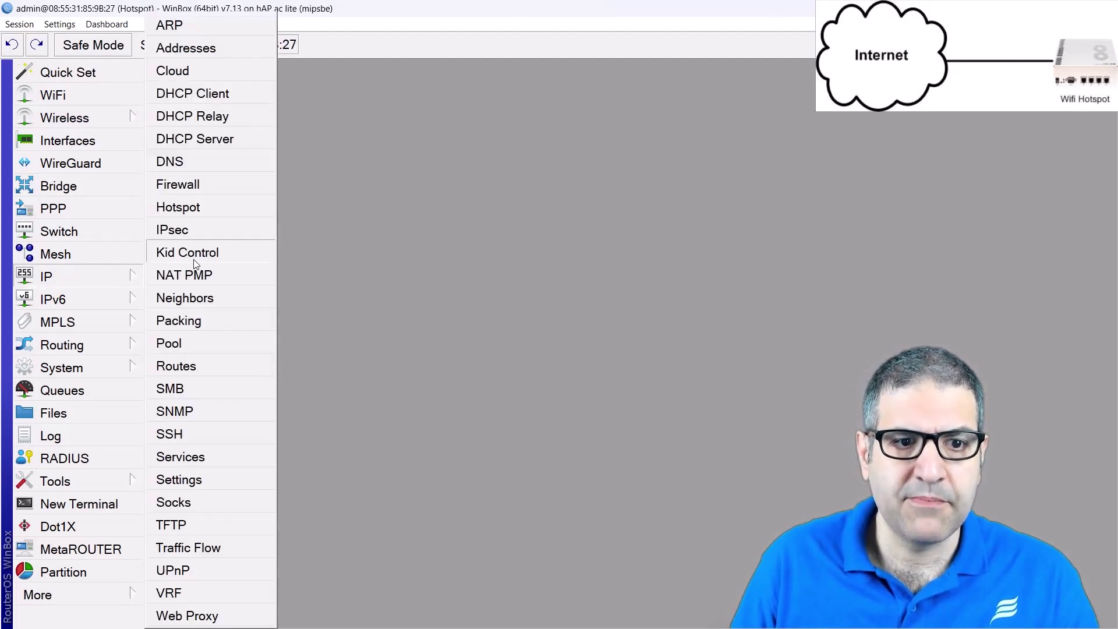
left_click(219, 96)
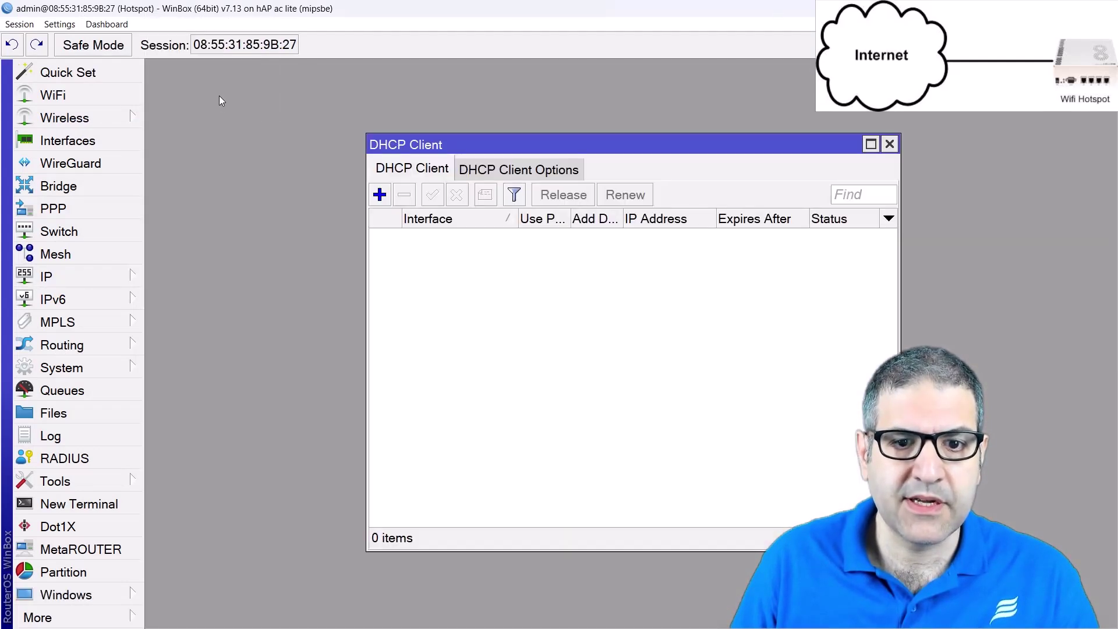
left_click(379, 194)
left_click(583, 239)
left_click(590, 249)
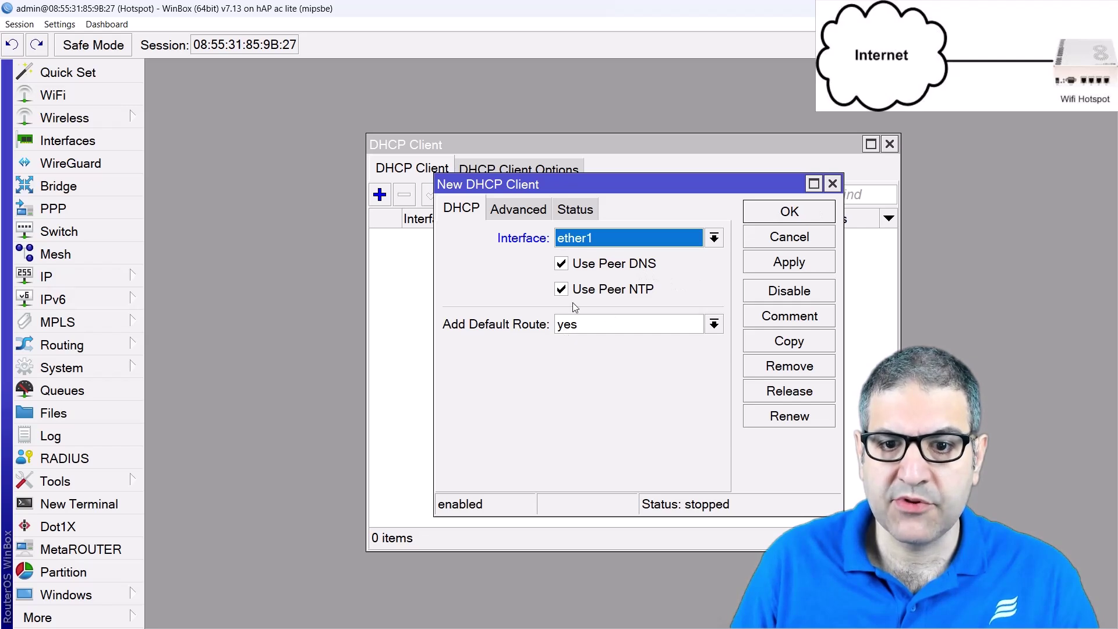
left_click(786, 211)
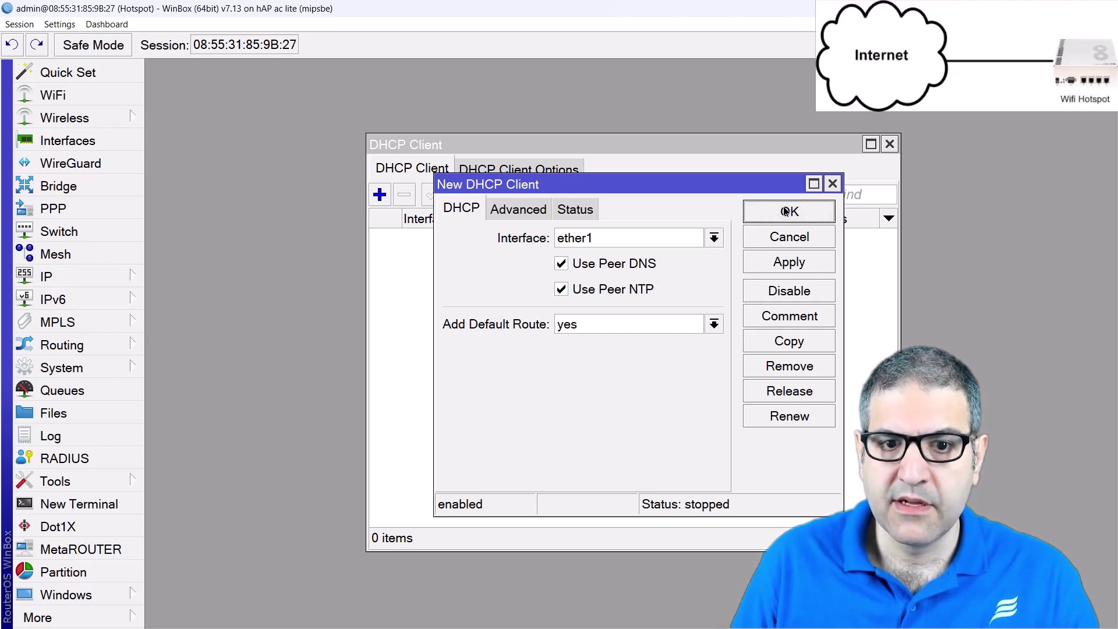
- Check the full IP address received on ether1 and the default route in the routing table
left_click_drag(700, 150, 575, 144)
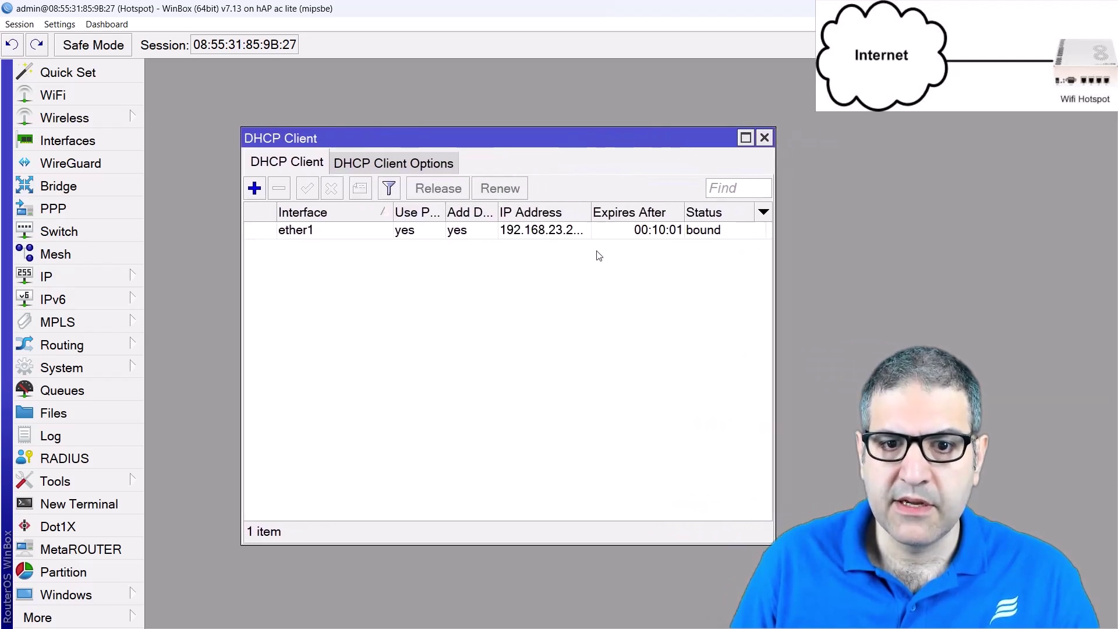
left_click_drag(592, 205, 633, 207)
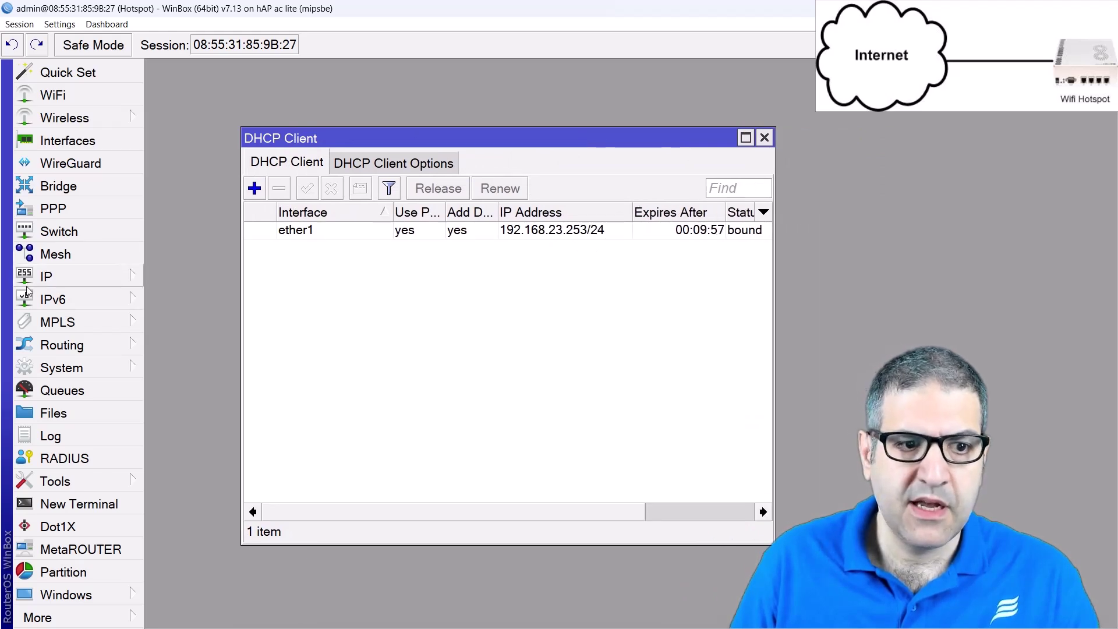
left_click(140, 282)
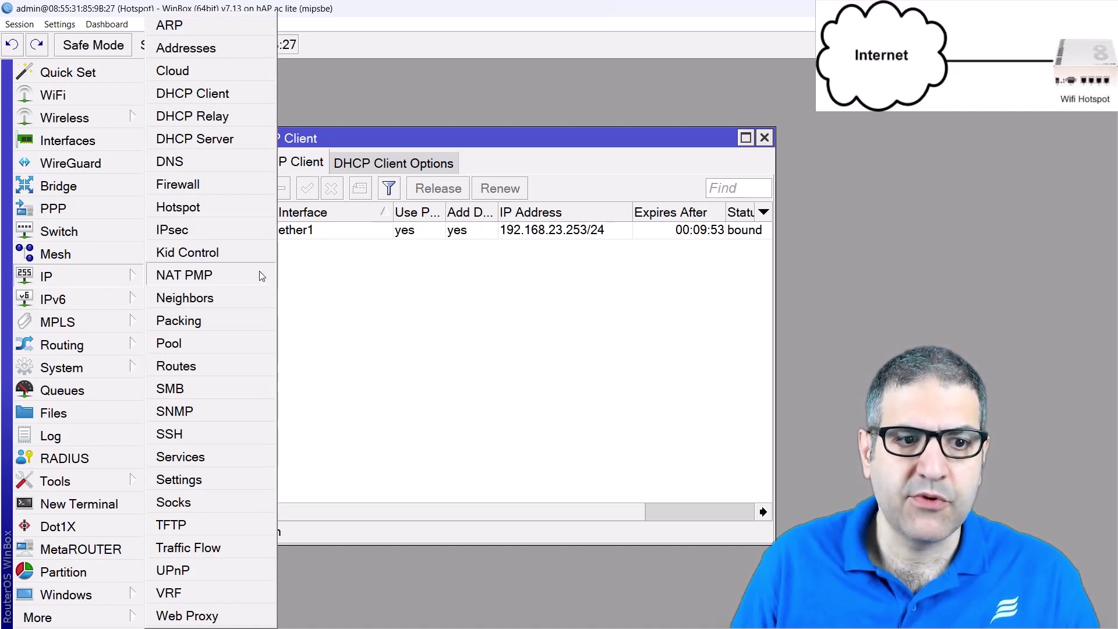
left_click(210, 365)
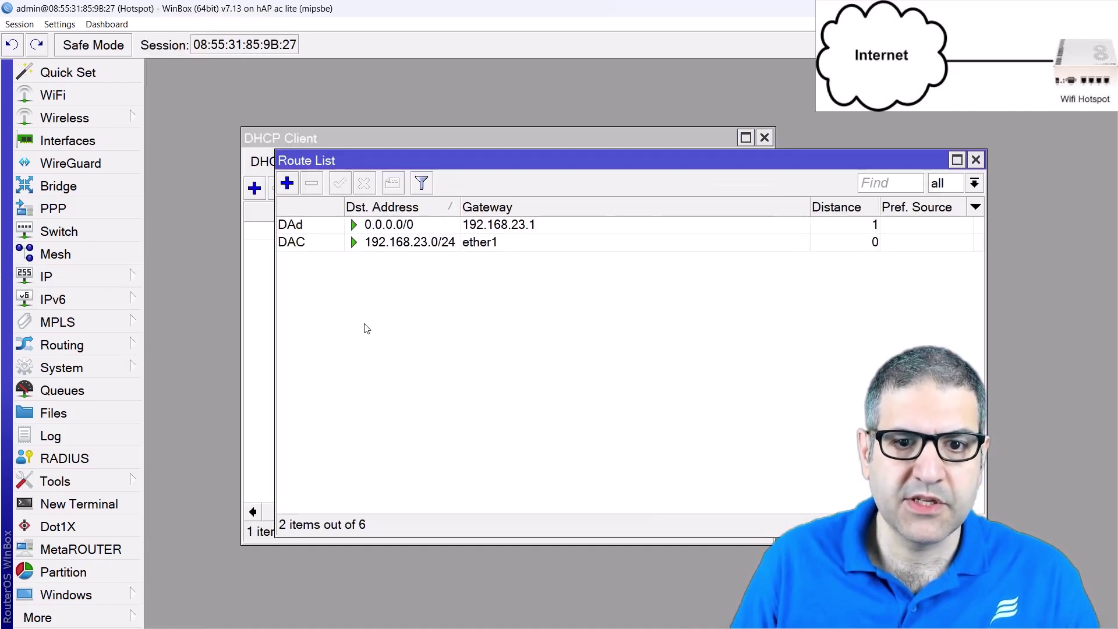
left_click(389, 228)
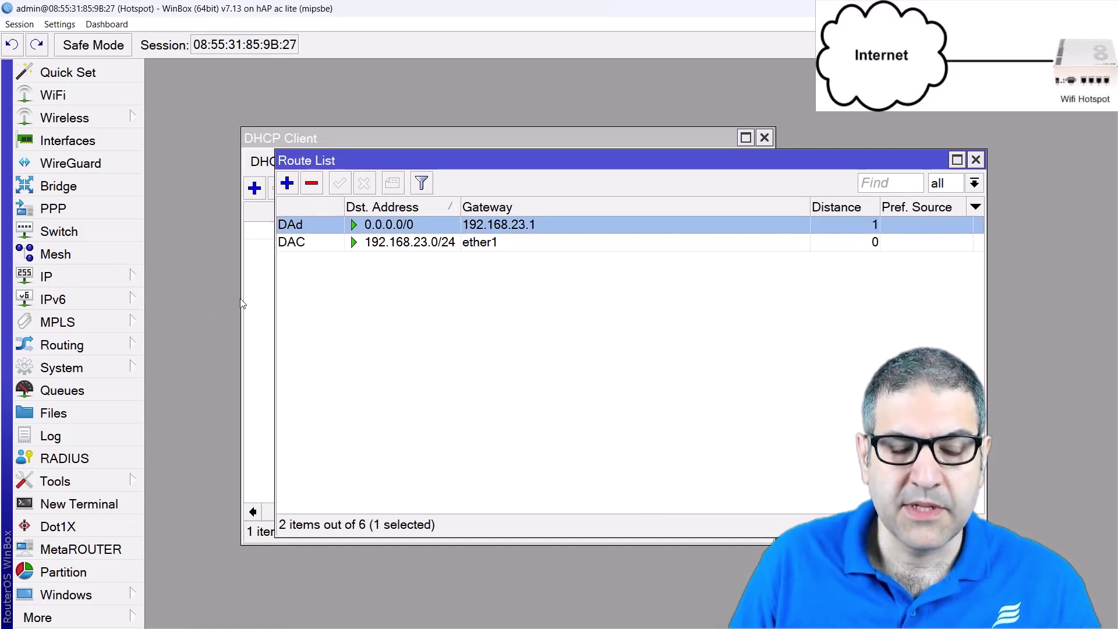
key("Escape")
- Check the router's dynamic DNS servers and apply 8.8.8.8 as a static DNS server
left_click(97, 277)
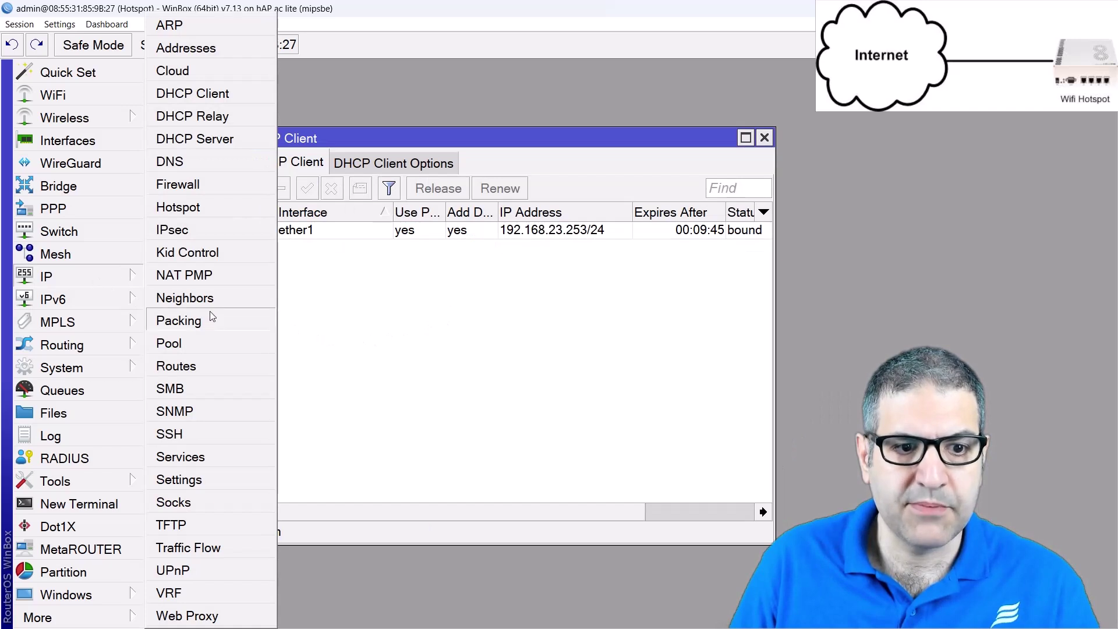
left_click(164, 162)
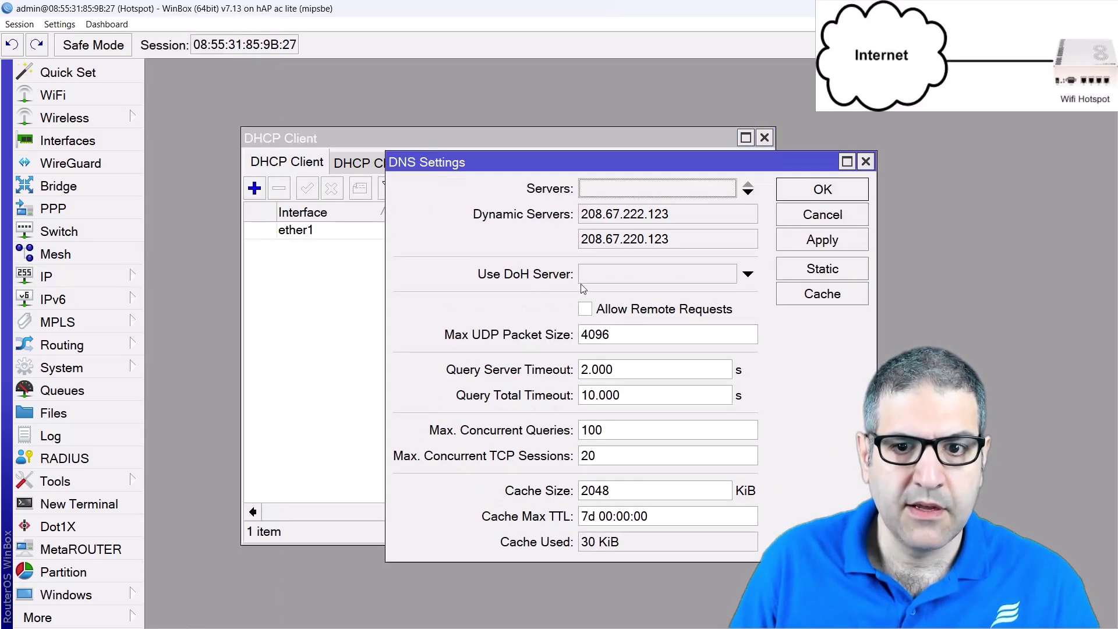
left_click_drag(589, 221, 672, 213)
left_click_drag(576, 243, 580, 214)
left_click_drag(681, 239, 586, 252)
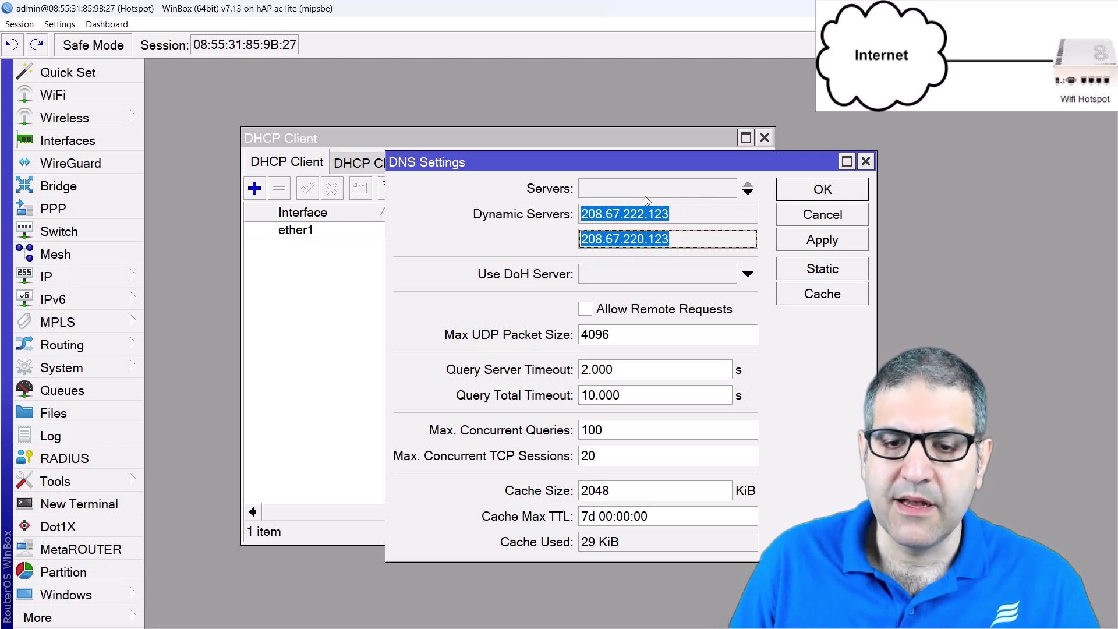
left_click(690, 190)
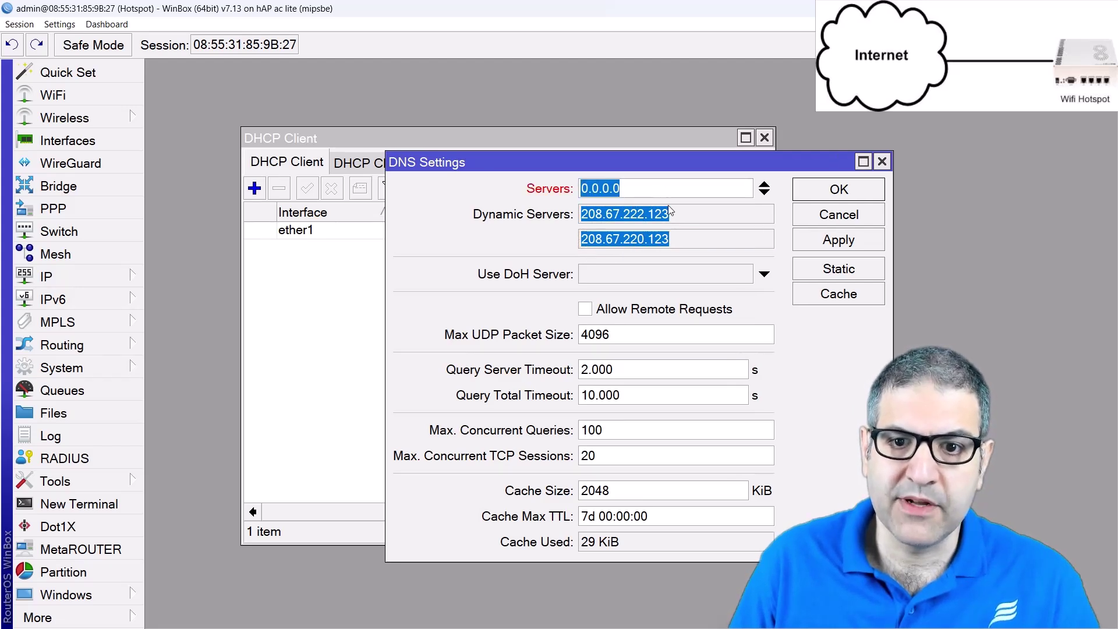
type("8.8.8.8")
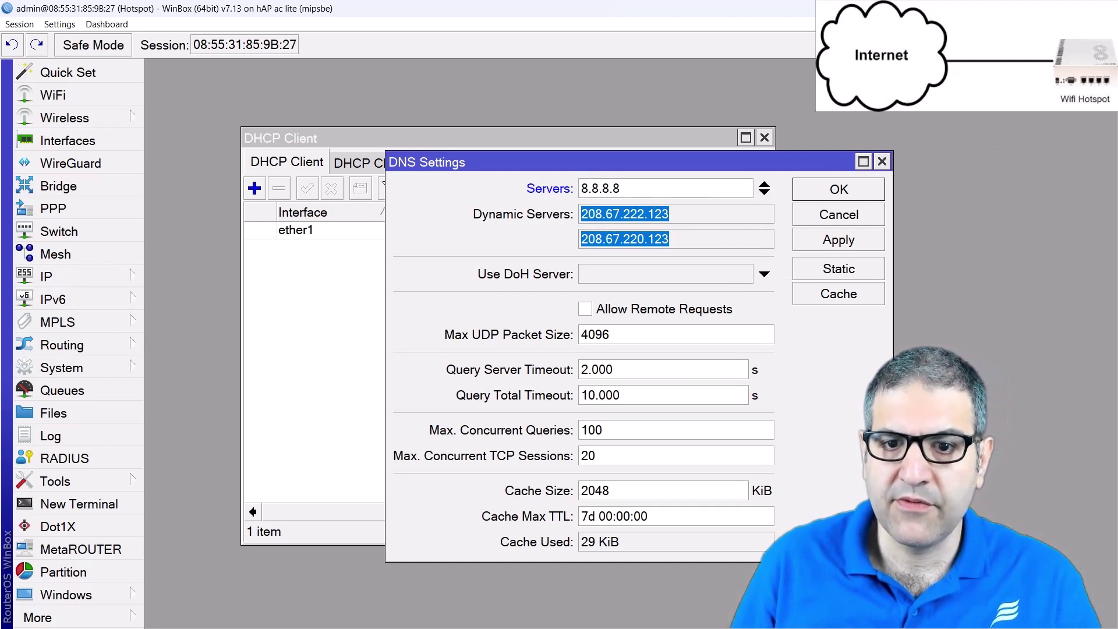
left_click(850, 238)
- Turn off Use Peer DNS for the ether1 DHCP client
double_click(335, 239)
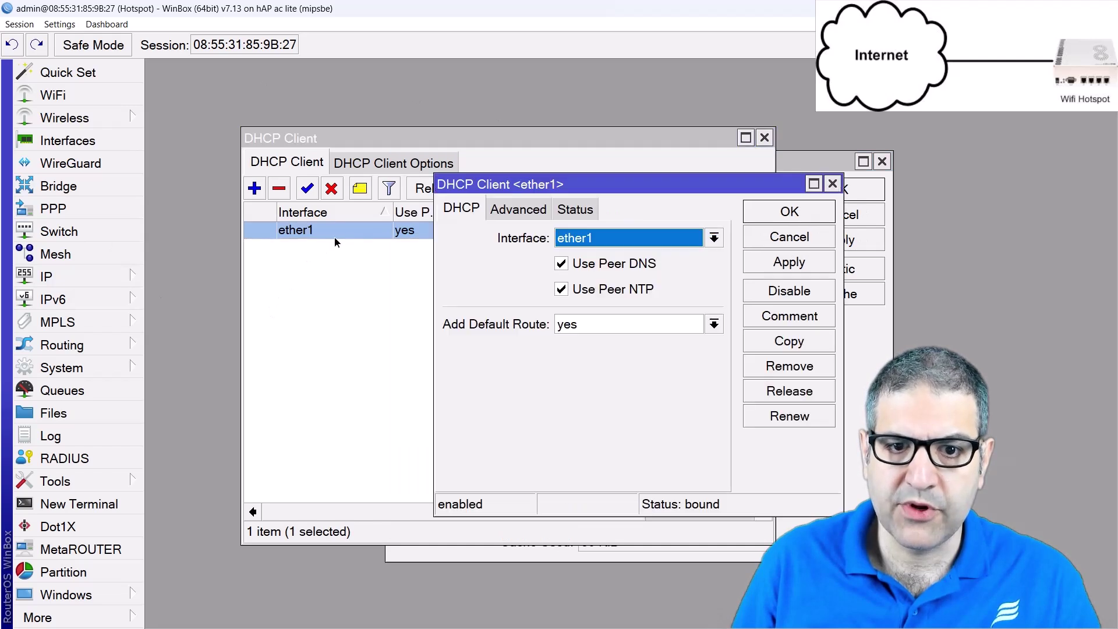
left_click(574, 265)
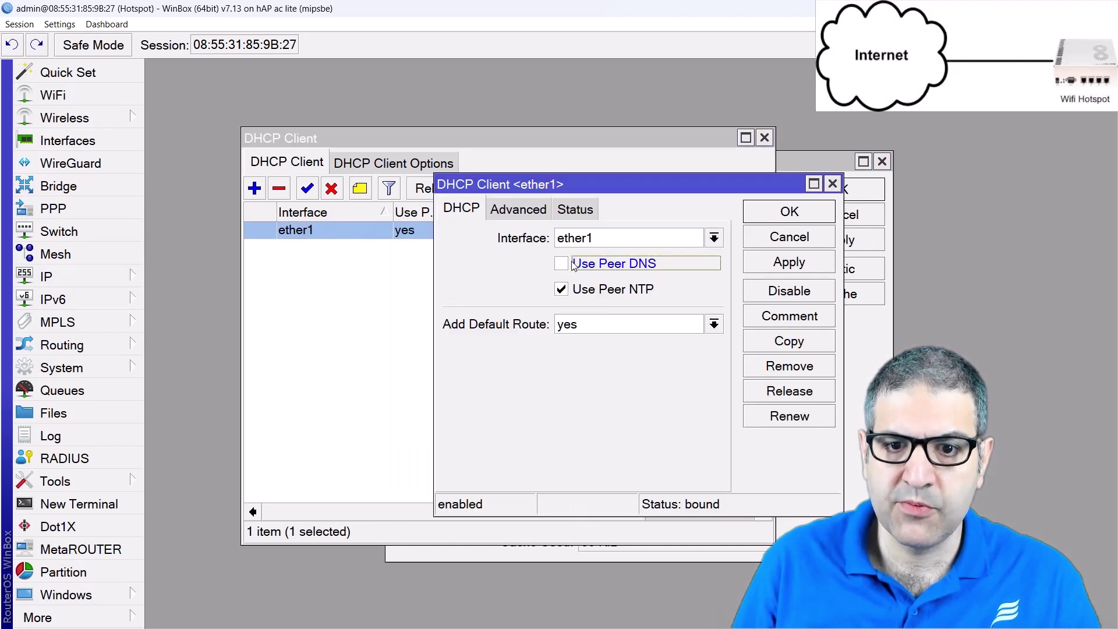
left_click(816, 210)
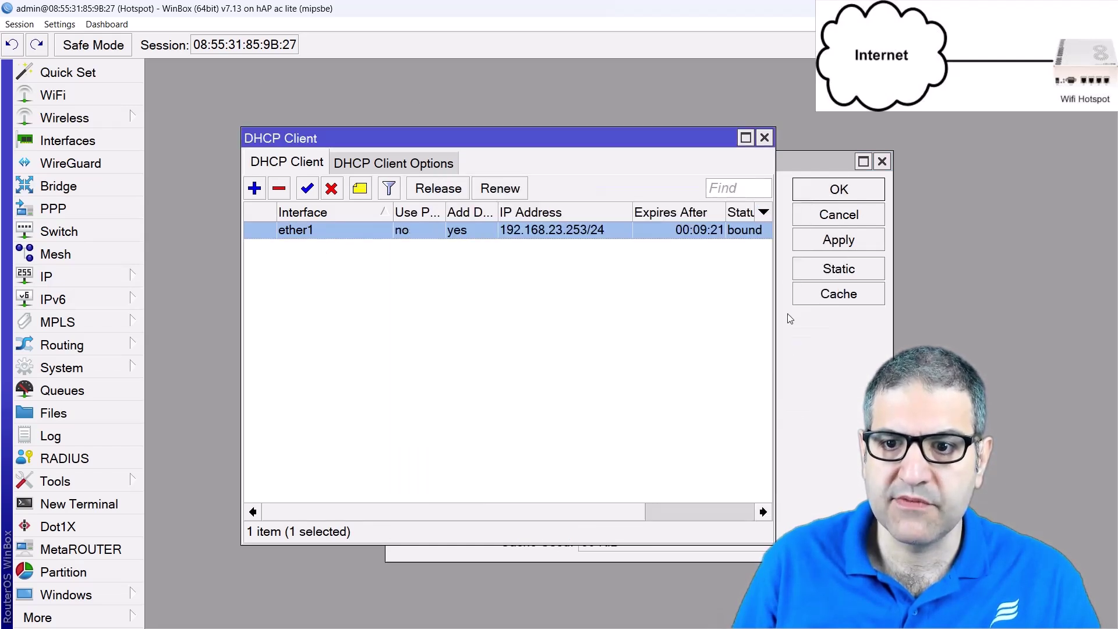
- Add 1.1.1.1 as the second DNS server and save the DNS settings
left_click(828, 387)
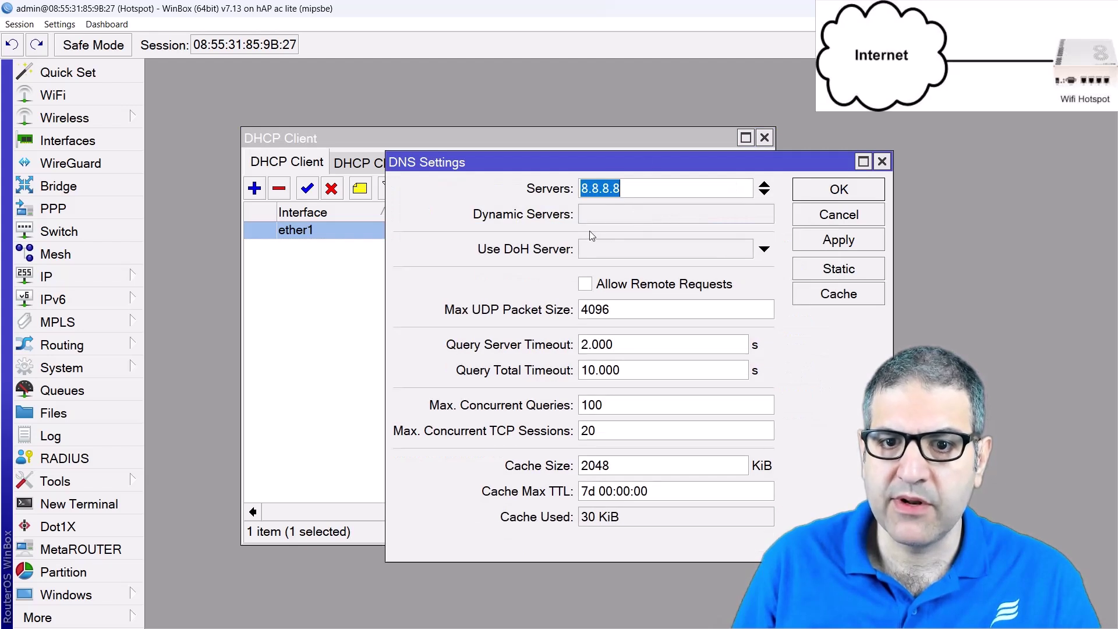
left_click(766, 195)
type("1.1.1.1")
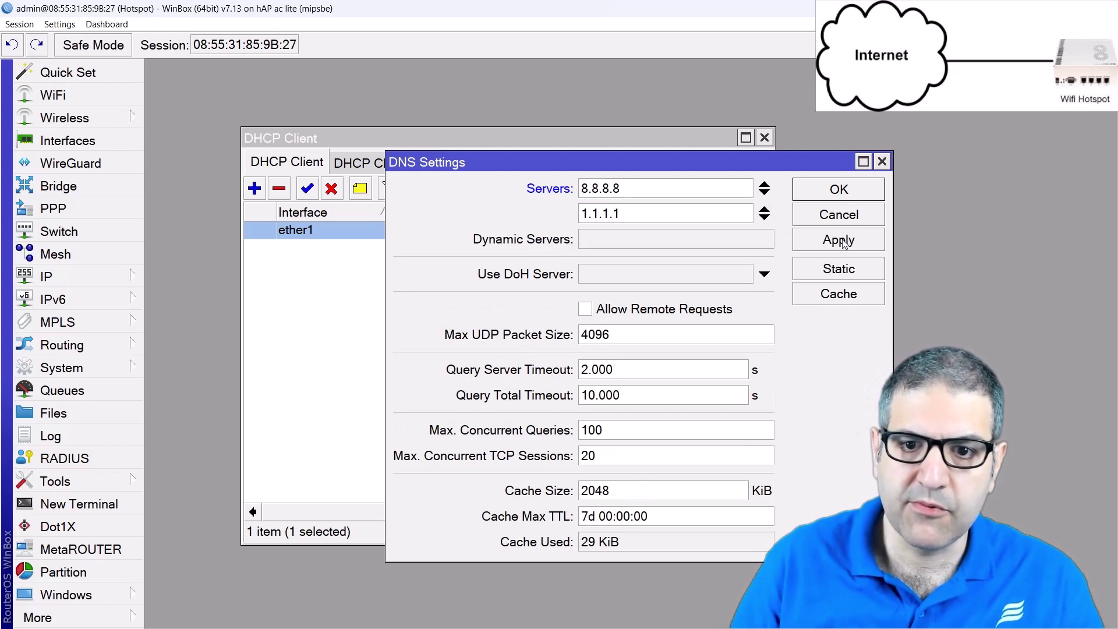
left_click(882, 189)
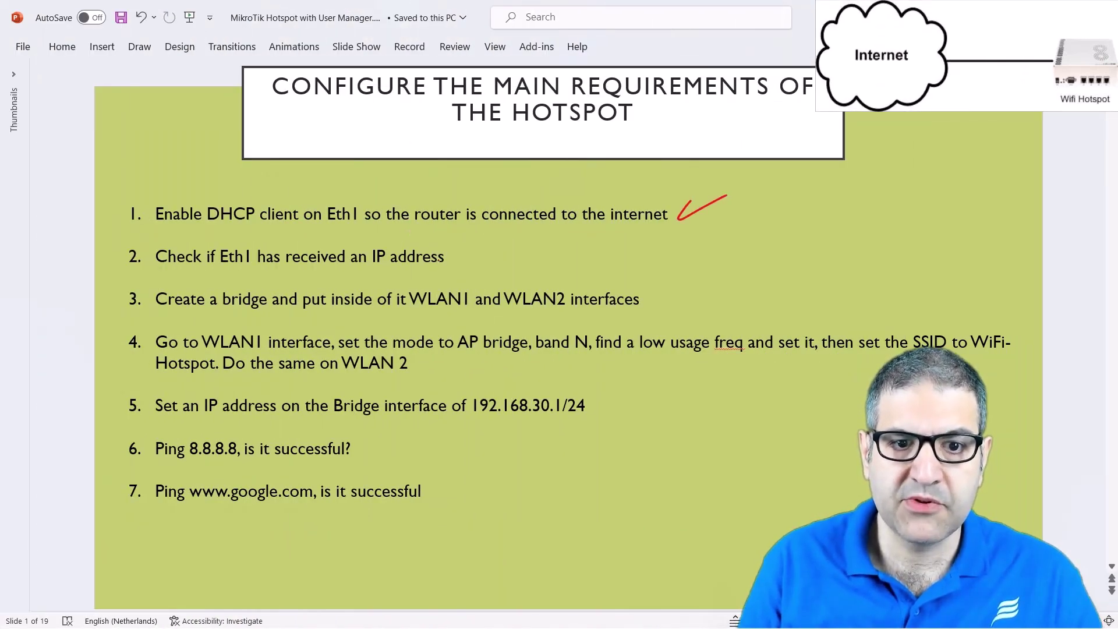
- Switch to the PowerPoint checklist and tick off the item about Eth1 receiving an IP address
left_click_drag(450, 251, 504, 238)
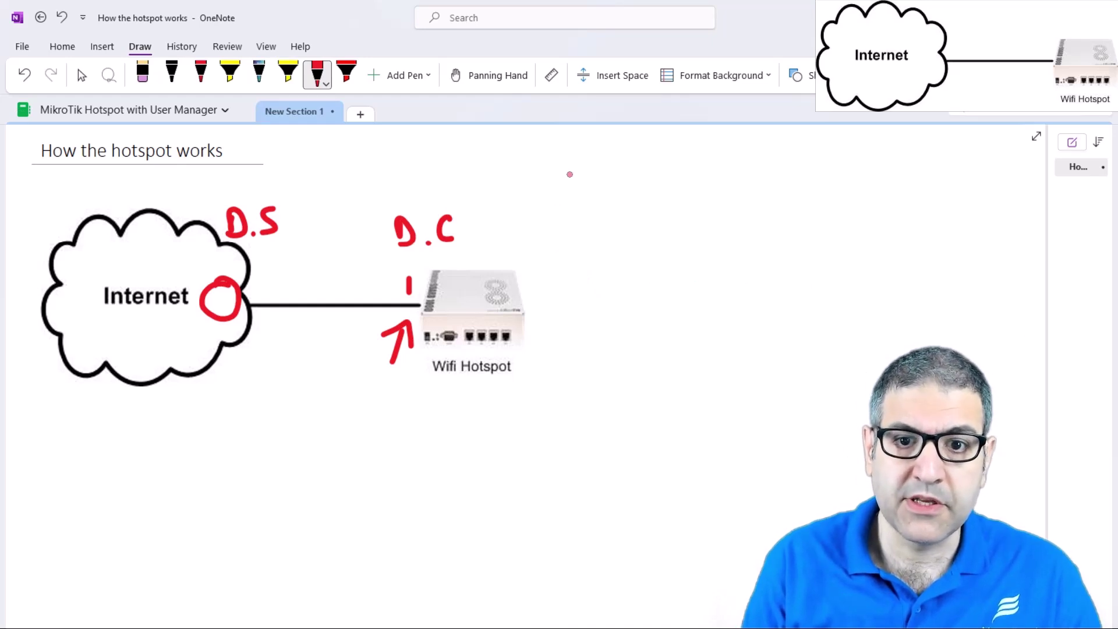
- Switch to the OneNote diagram and handwrite the dashed list entries "2.4 WLAN1" and "5 WLAN2" above the router drawing's free area
left_click(591, 168)
mouse_move(575, 150)
left_mouse_down()
mouse_move(574, 173)
mouse_move(620, 166)
mouse_move(621, 185)
mouse_move(581, 225)
mouse_move(600, 197)
left_mouse_up()
mouse_move(648, 143)
left_mouse_down()
mouse_move(651, 156)
mouse_move(682, 140)
mouse_move(708, 166)
mouse_move(725, 166)
mouse_move(722, 154)
left_mouse_up()
mouse_move(728, 167)
left_mouse_down()
mouse_move(743, 135)
mouse_move(752, 168)
left_mouse_up()
mouse_move(631, 199)
left_mouse_down()
mouse_move(660, 198)
mouse_move(688, 221)
mouse_move(702, 221)
mouse_move(697, 211)
left_mouse_up()
left_click_drag(710, 220, 735, 197)
left_click_drag(738, 201, 763, 221)
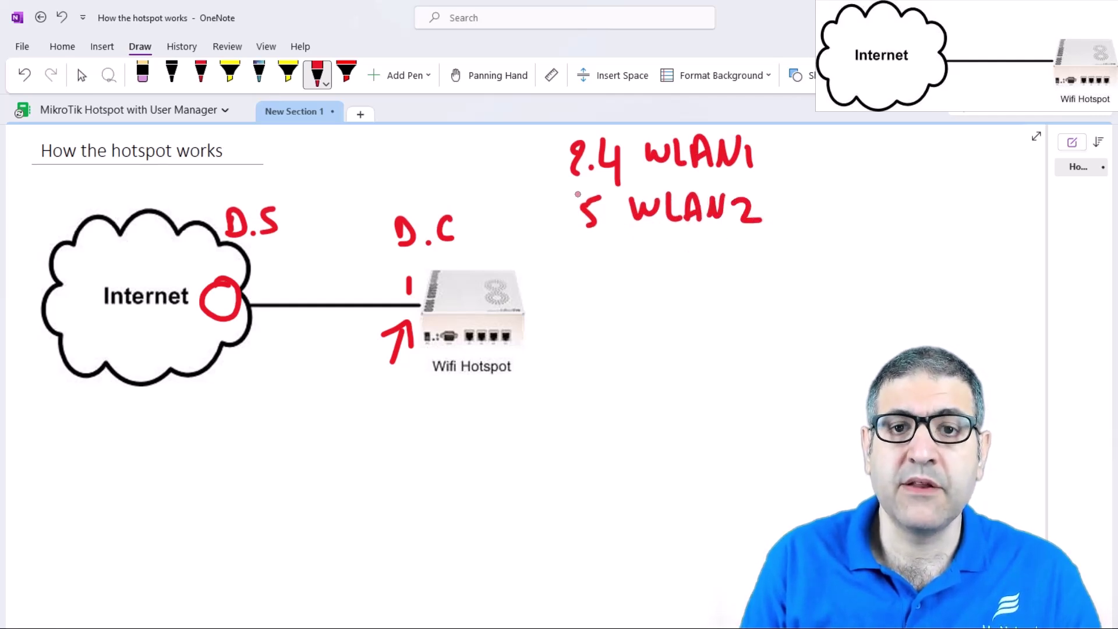
left_click_drag(536, 167, 557, 167)
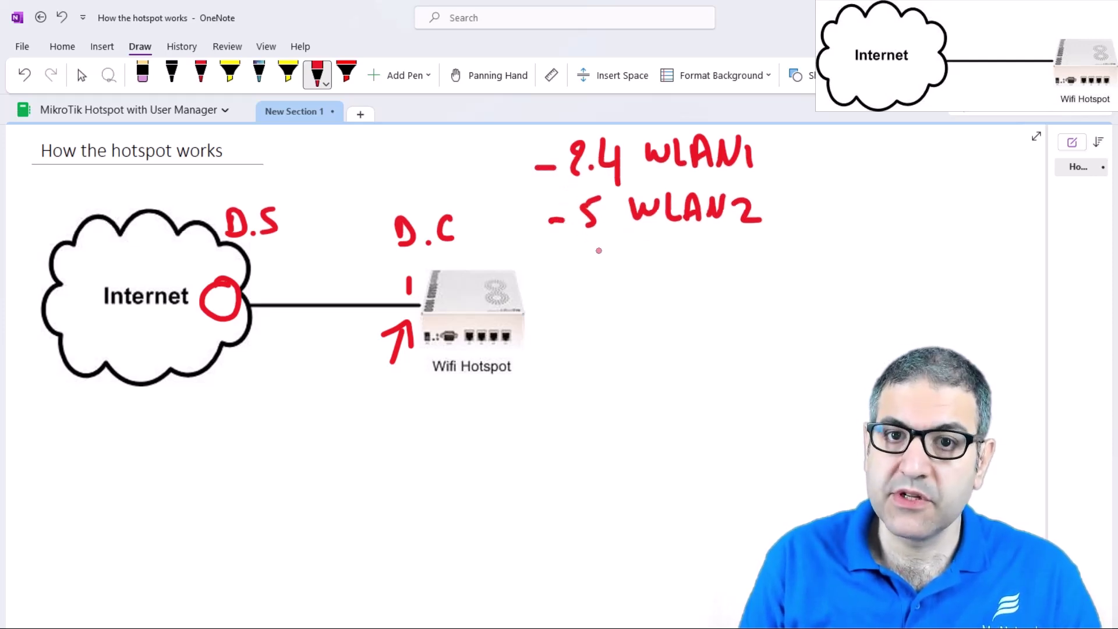
- Group the two WLAN entries with a bracket, label it "Bridge" and point an arrow at the label
left_click_drag(769, 137, 792, 233)
mouse_move(814, 135)
left_mouse_down()
mouse_move(853, 163)
mouse_move(929, 166)
left_mouse_up()
mouse_move(861, 192)
left_mouse_down()
mouse_move(863, 222)
mouse_move(861, 185)
mouse_move(875, 201)
left_mouse_up()
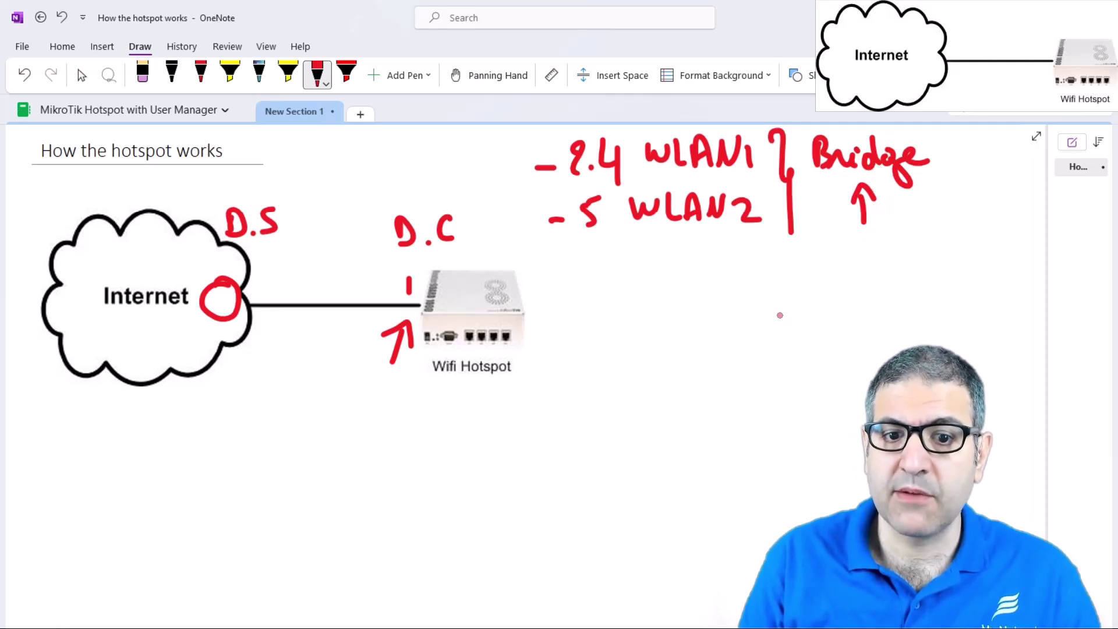
- Sketch two client devices below the WLAN list with arrows pointing to WLAN2 and WLAN1
mouse_move(793, 310)
left_mouse_down()
mouse_move(793, 344)
mouse_move(821, 344)
mouse_move(794, 348)
left_mouse_up()
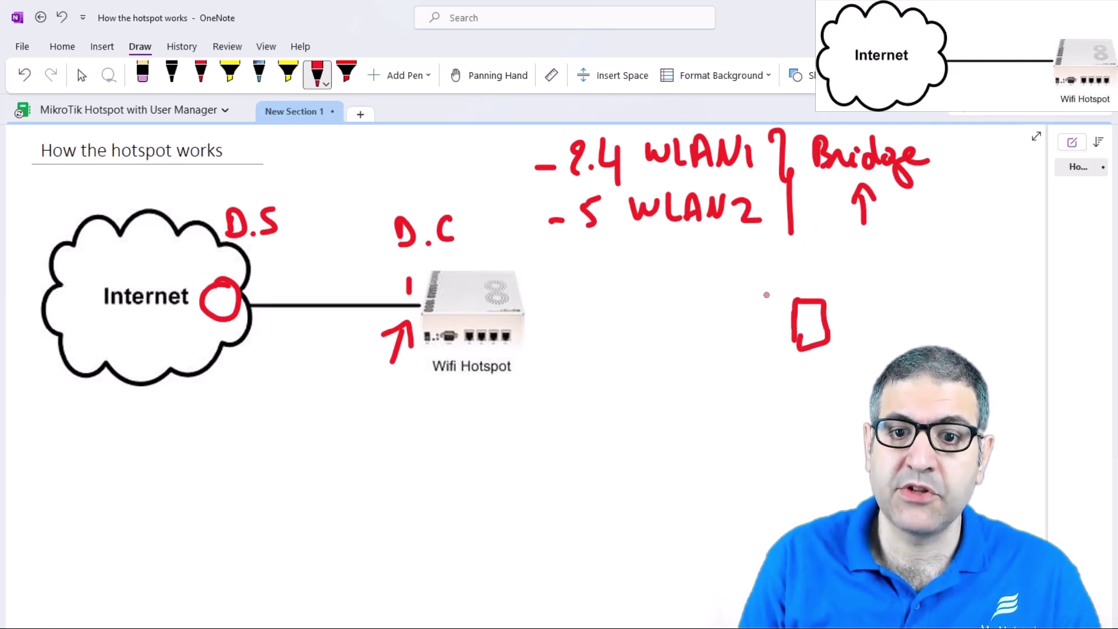
mouse_move(763, 272)
left_mouse_down()
mouse_move(728, 241)
mouse_move(750, 244)
left_mouse_up()
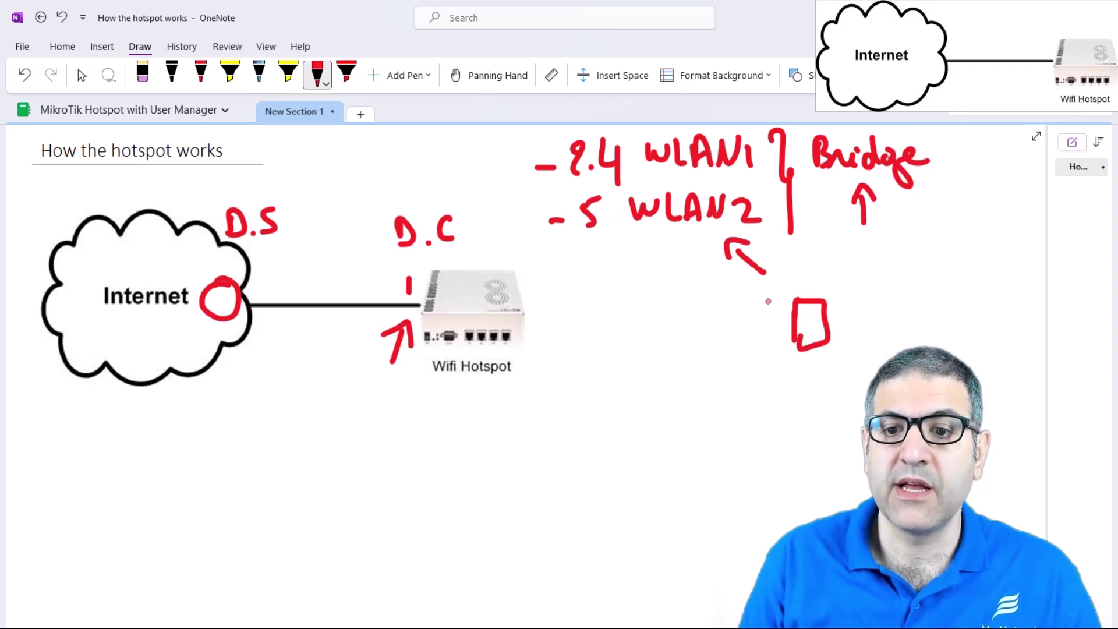
mouse_move(715, 305)
left_mouse_down()
mouse_move(728, 297)
mouse_move(740, 347)
mouse_move(720, 302)
mouse_move(709, 178)
left_mouse_up()
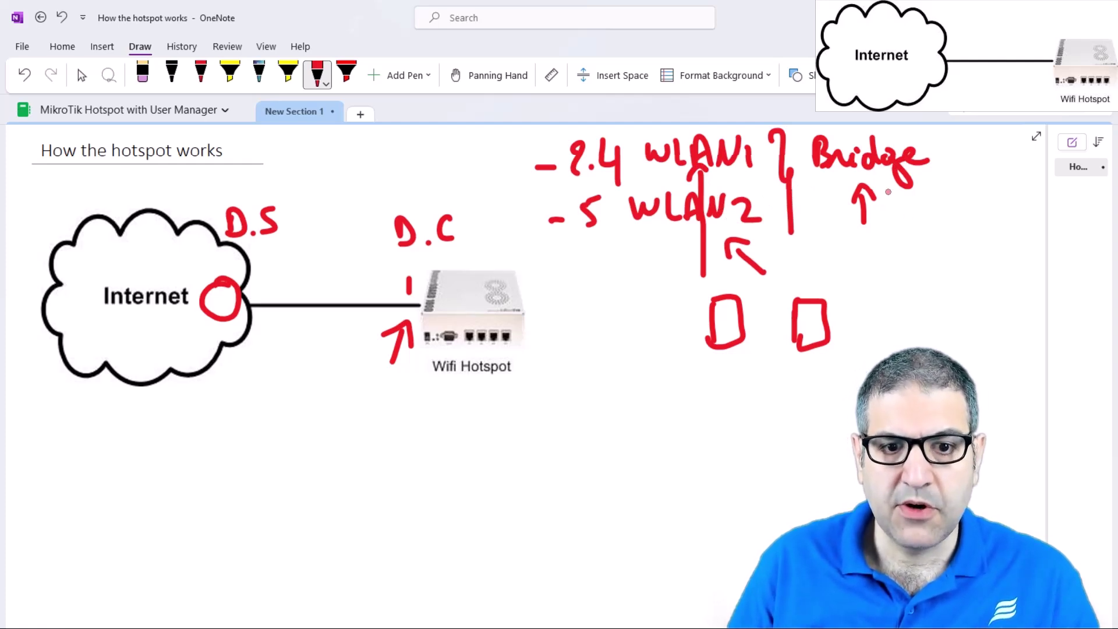
- Switch to WinBox and create a new bridge interface named bridge-Hotspot
key("alt+Tab")
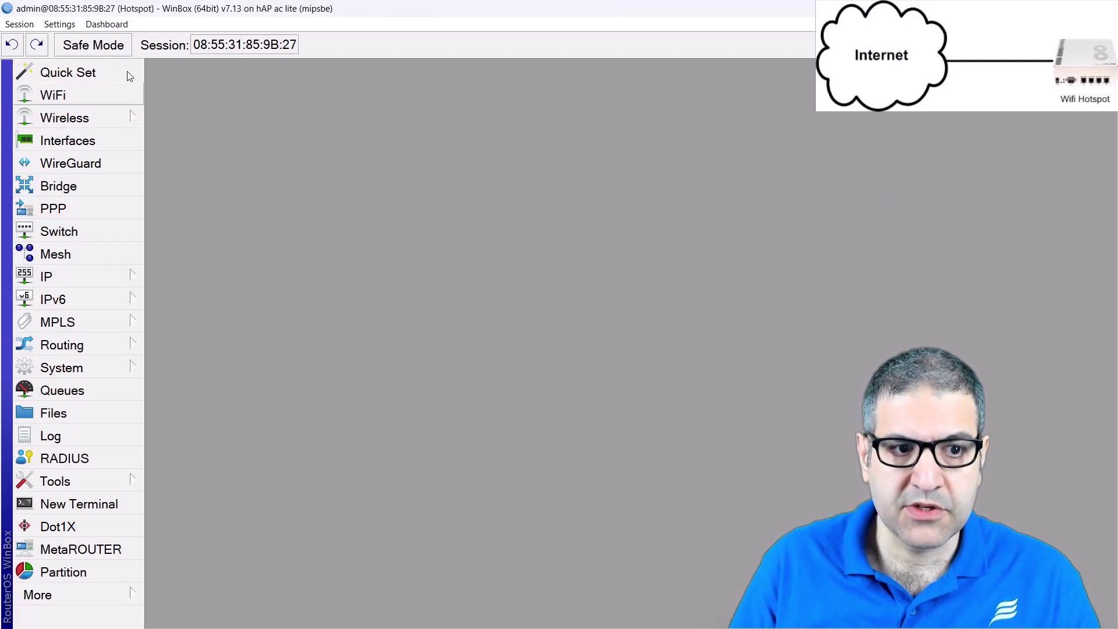
left_click(82, 185)
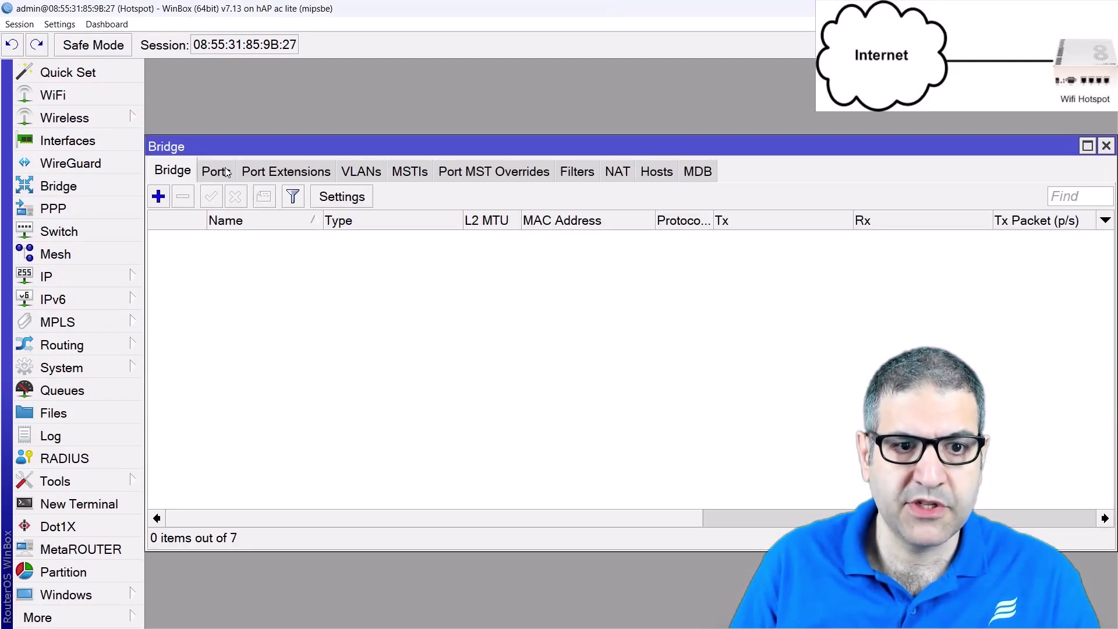
left_click(159, 196)
left_click(574, 187)
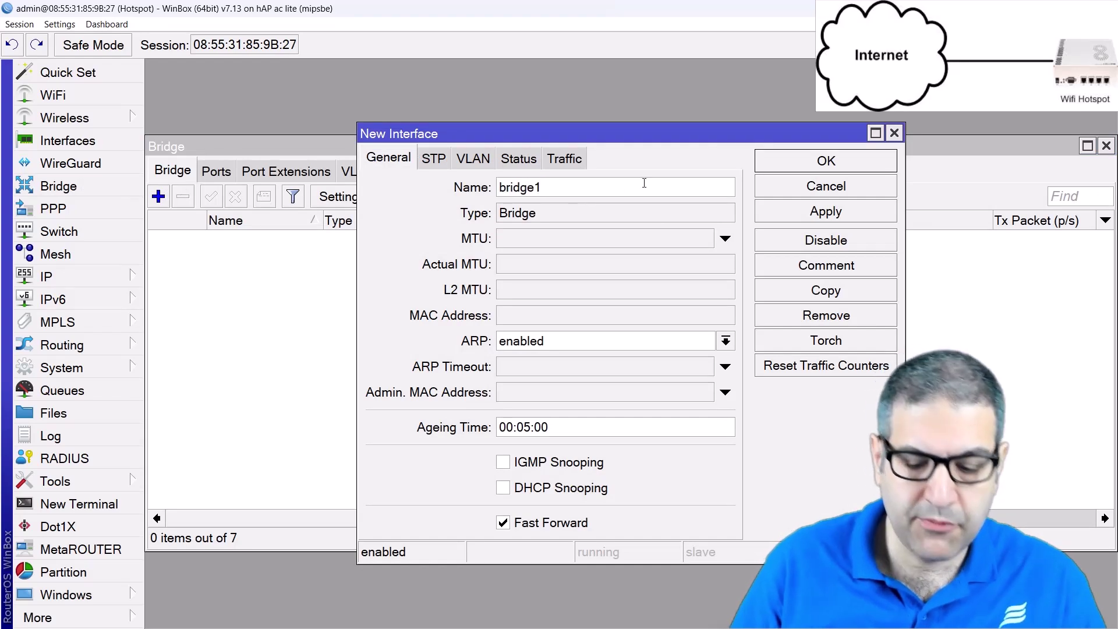
key("BackSpace")
type("-Hotspot")
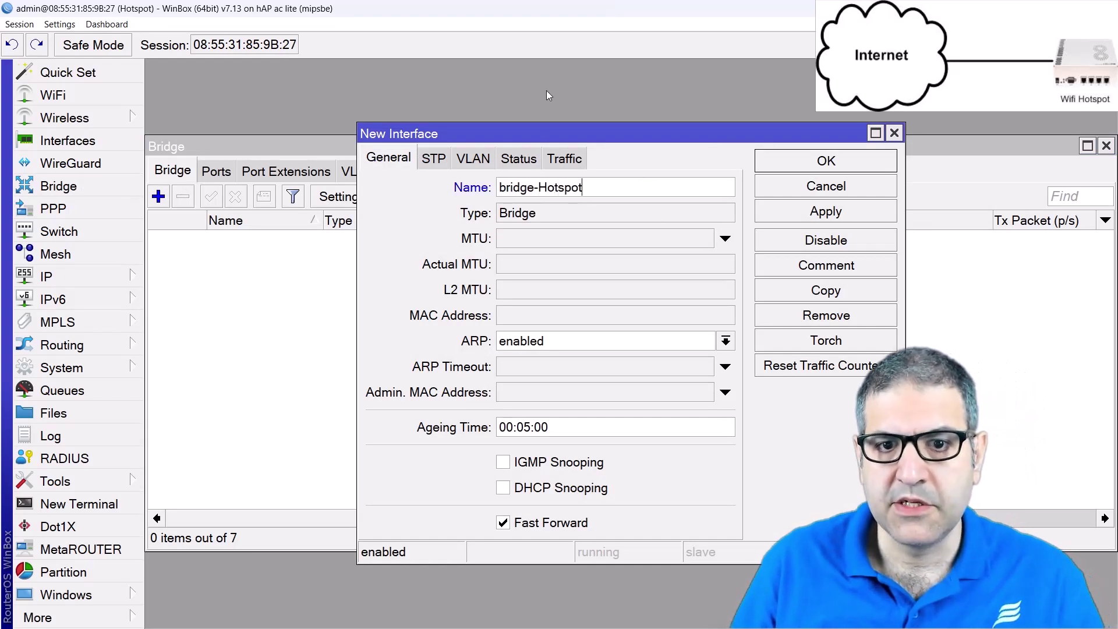
left_click(849, 167)
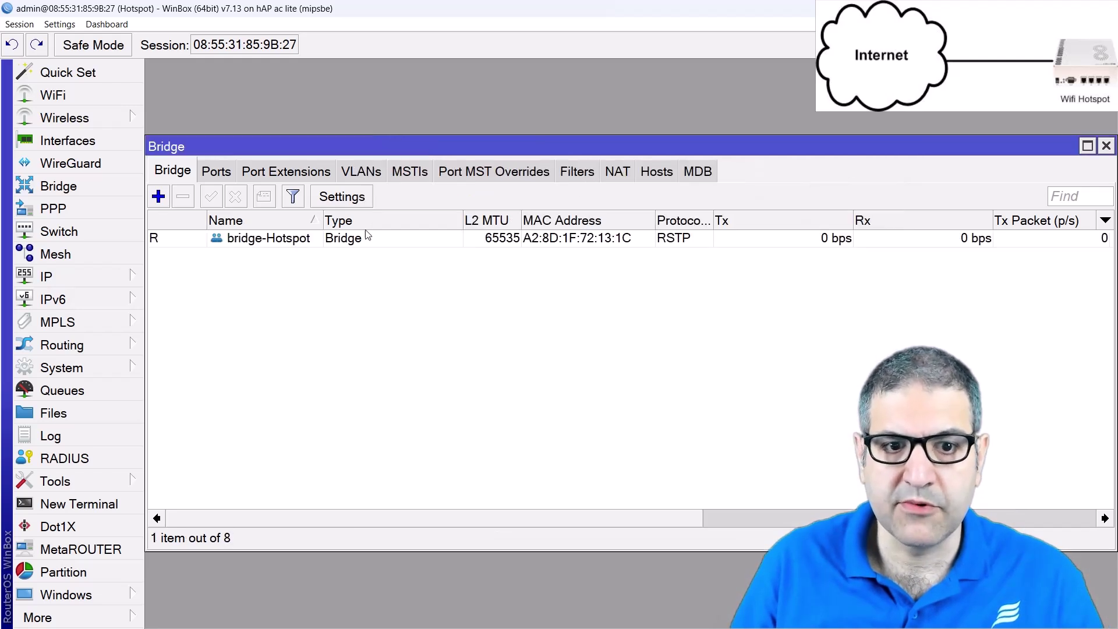
- Add the wlan1 interface as a port of bridge-Hotspot
left_click(217, 182)
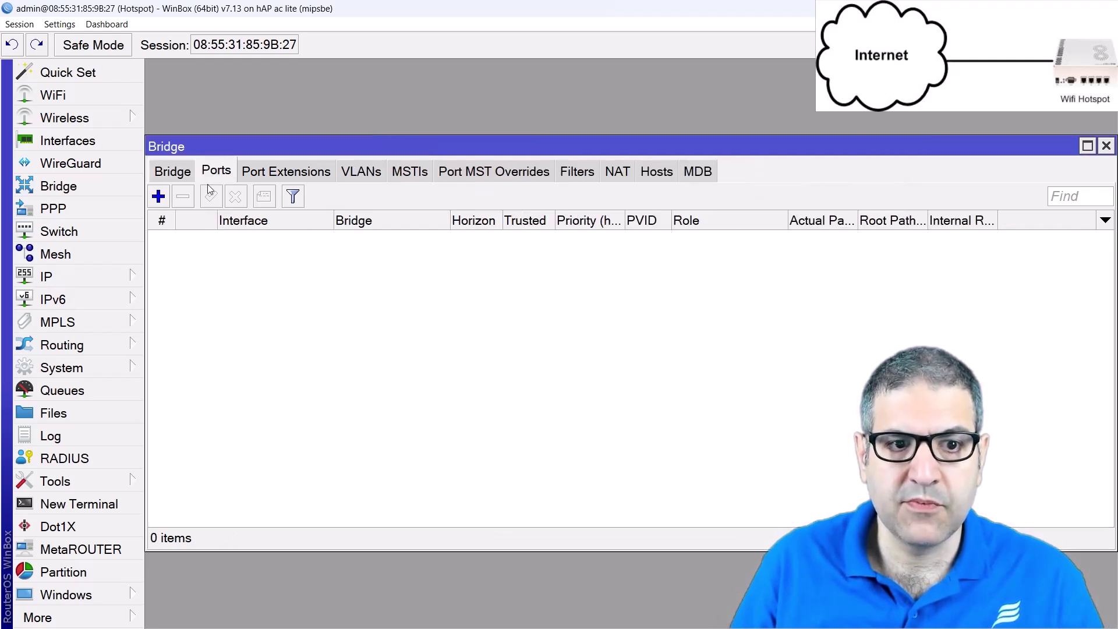
left_click(159, 198)
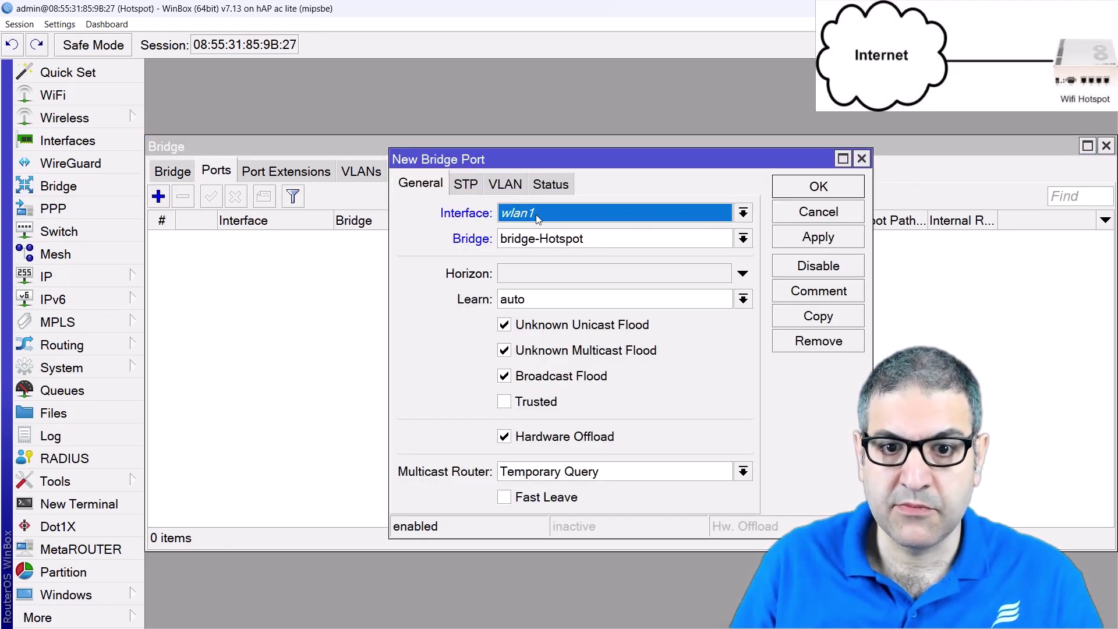
left_click(838, 193)
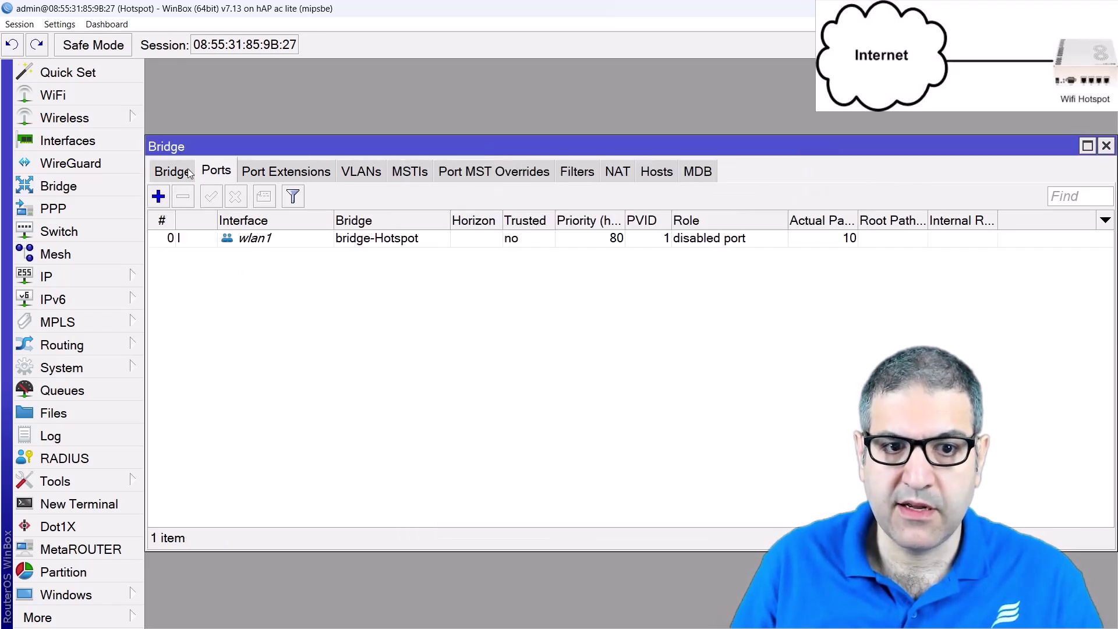
- Add the wlan2 interface as a second port of bridge-Hotspot
left_click(158, 196)
left_click(561, 213)
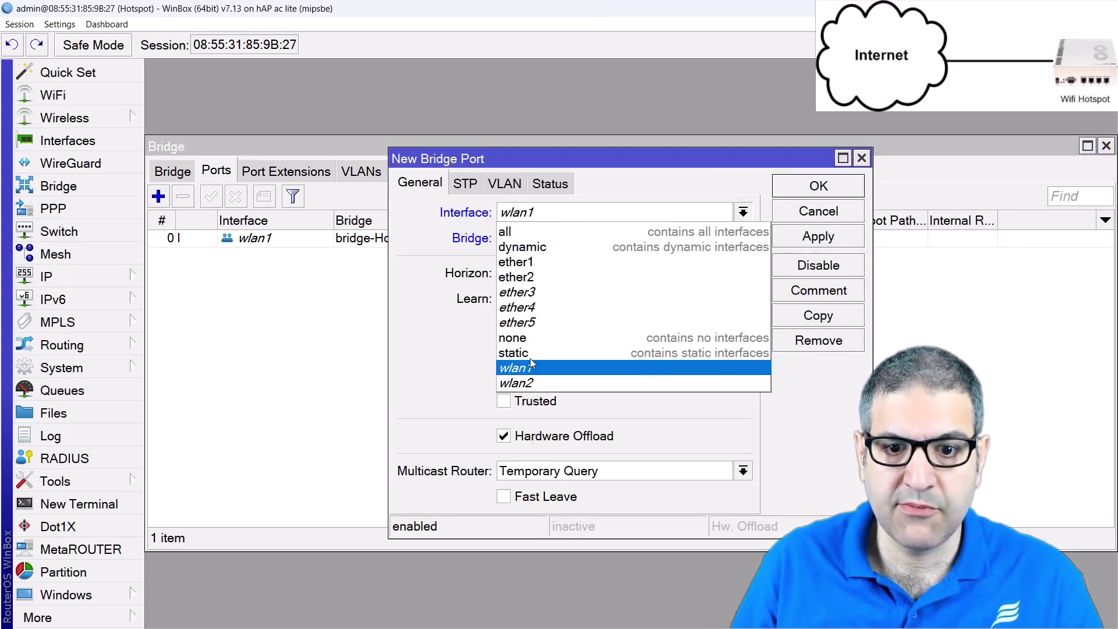
left_click(521, 383)
left_click(818, 187)
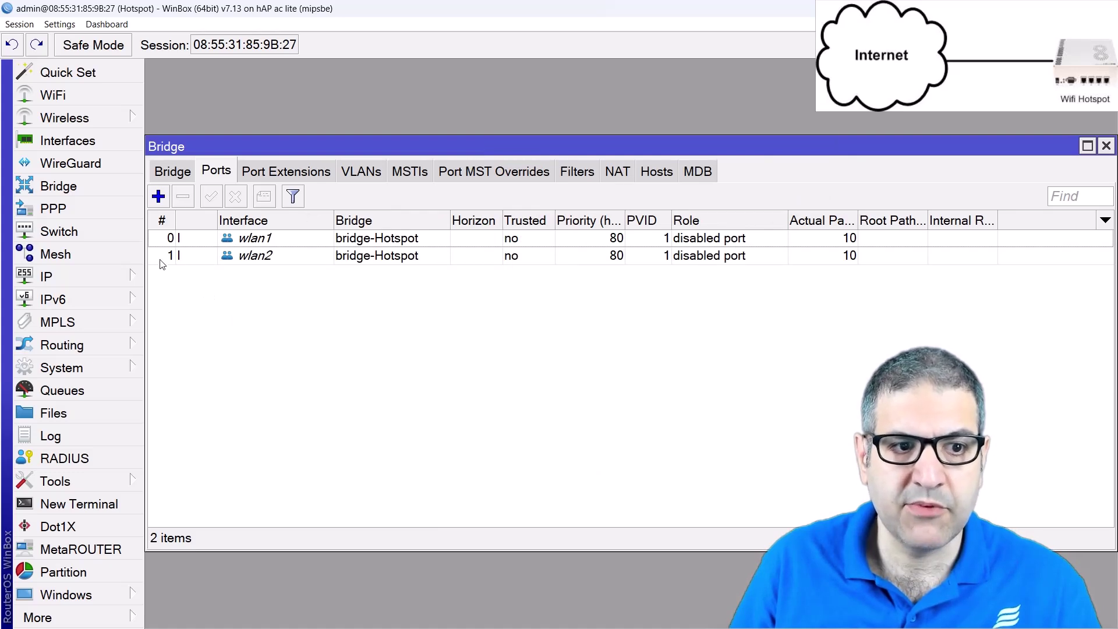
- Examine which bands the wlan1 interface offers in its wireless settings
left_click(70, 118)
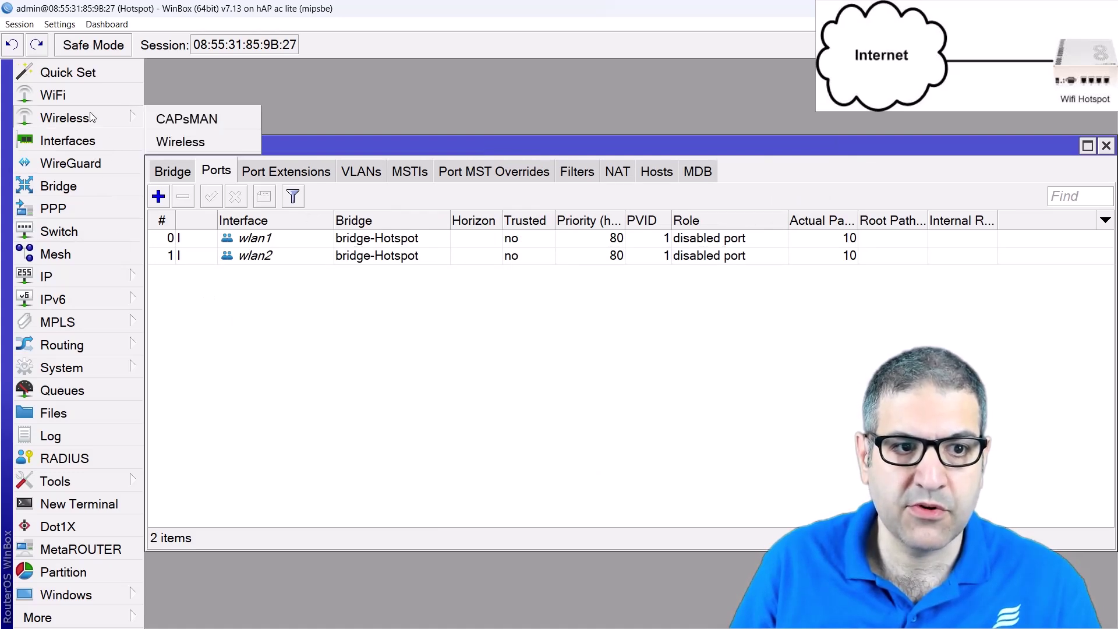
left_click(194, 146)
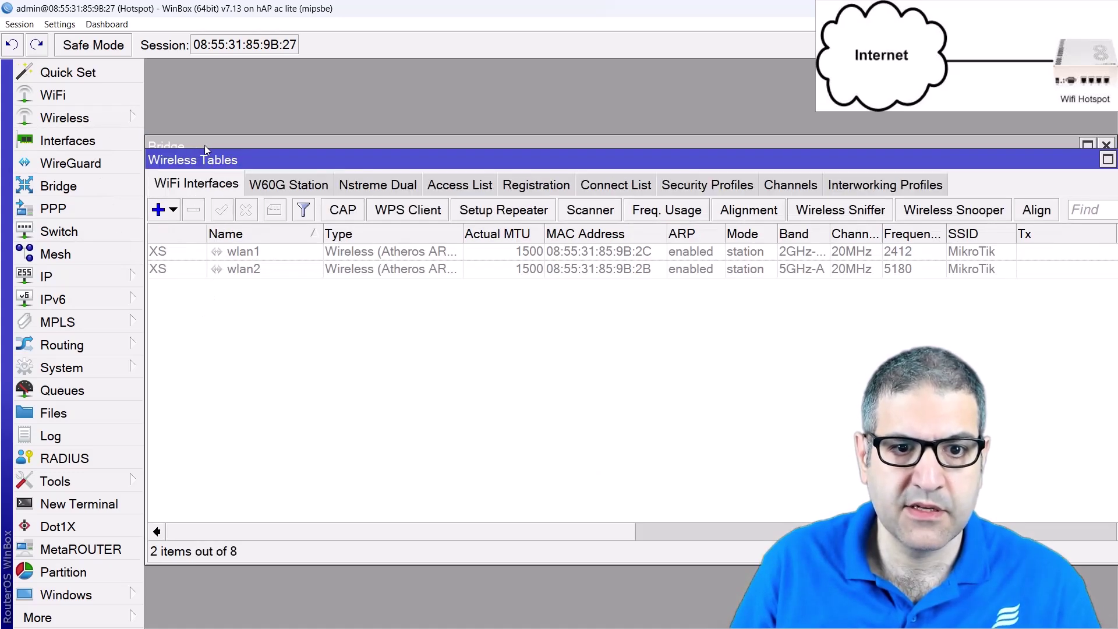
left_click(254, 257)
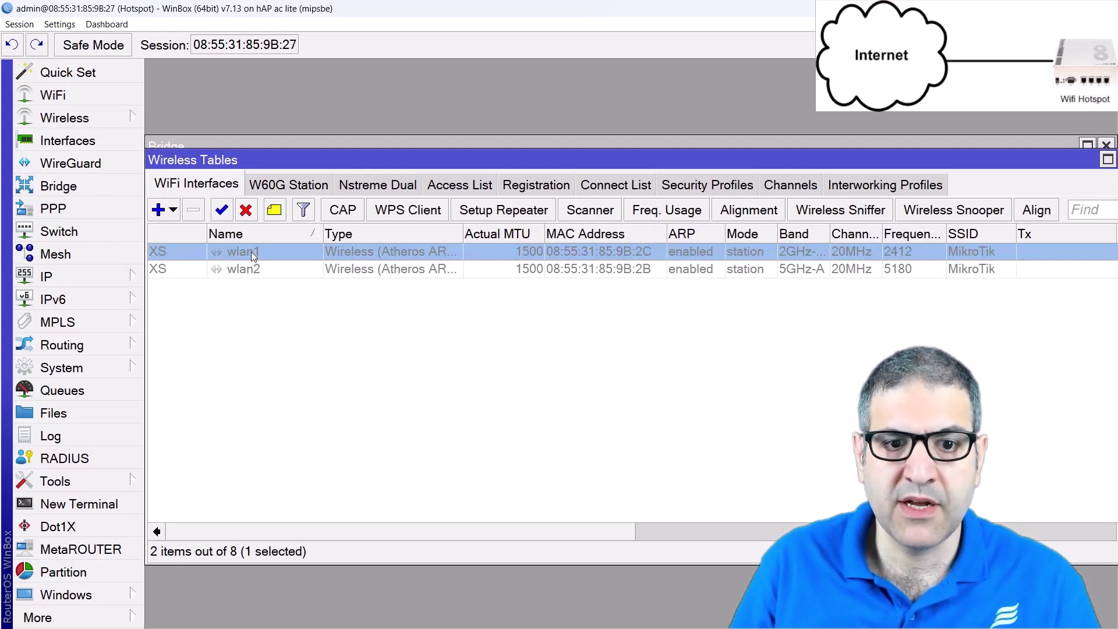
double_click(251, 251)
left_click(417, 127)
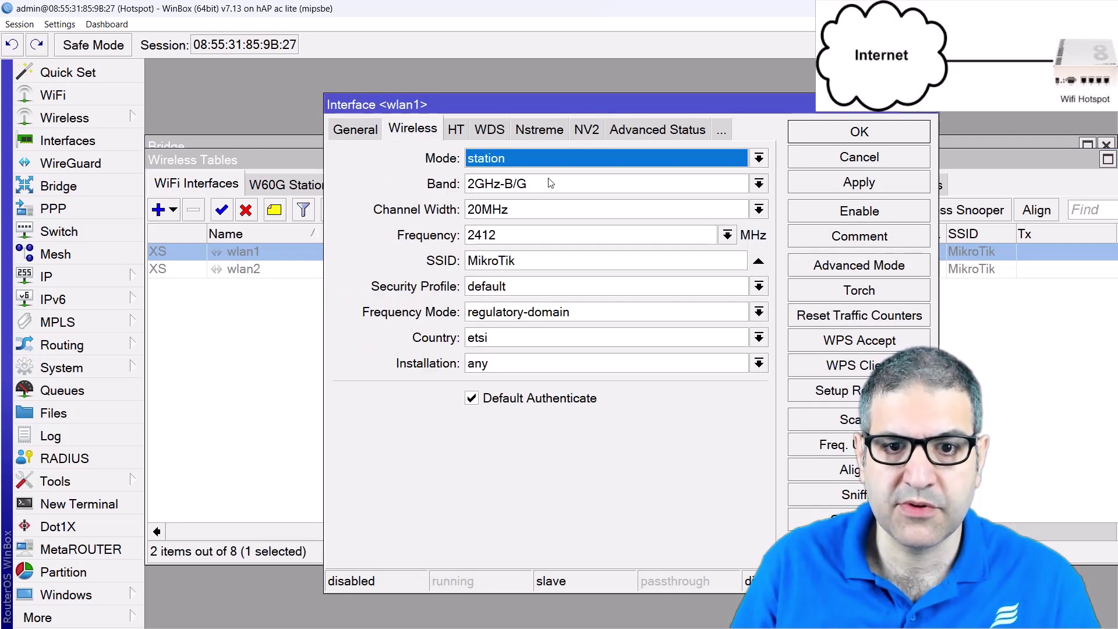
left_click(542, 183)
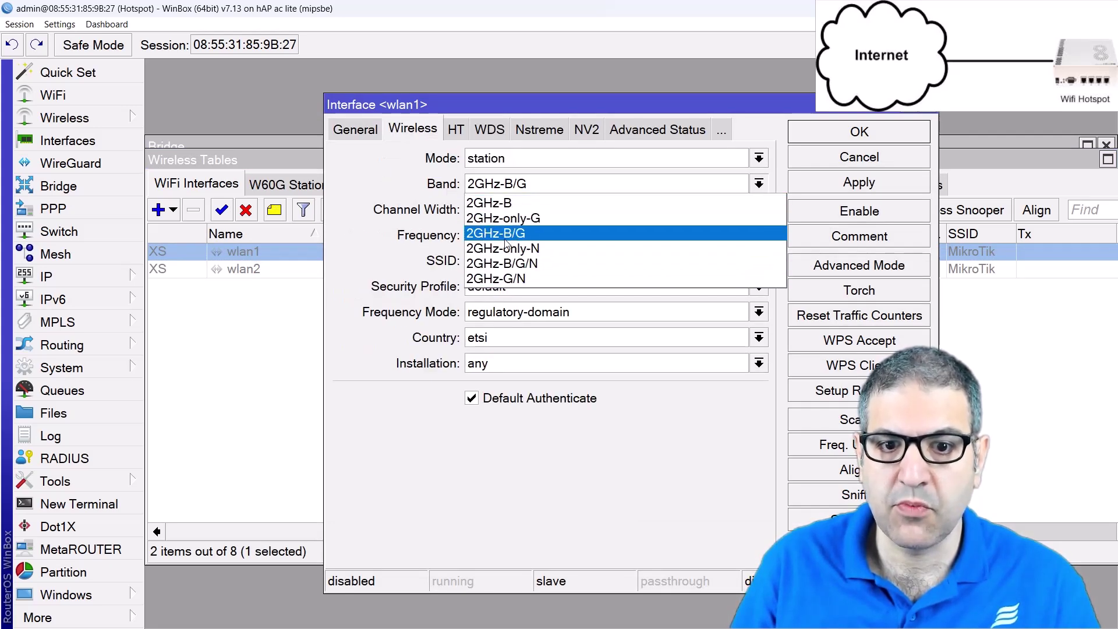
left_click(495, 278)
key("Return")
- Examine which bands the wlan2 interface offers in its wireless settings and close them without changes
left_click(251, 265)
left_click(250, 257)
left_click(250, 267)
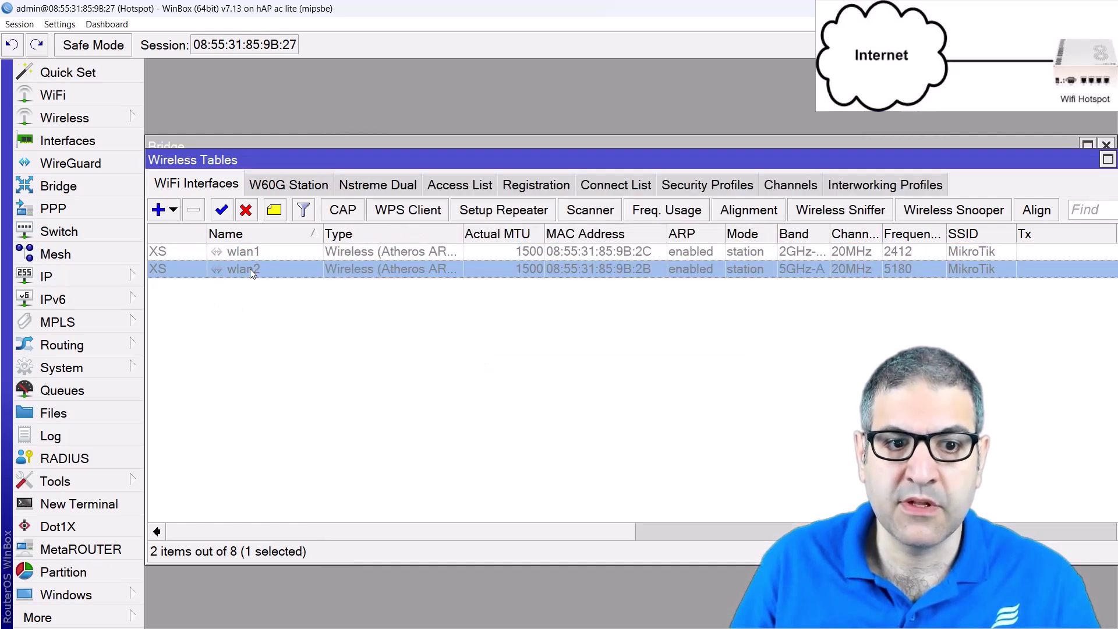
double_click(250, 268)
left_click(427, 134)
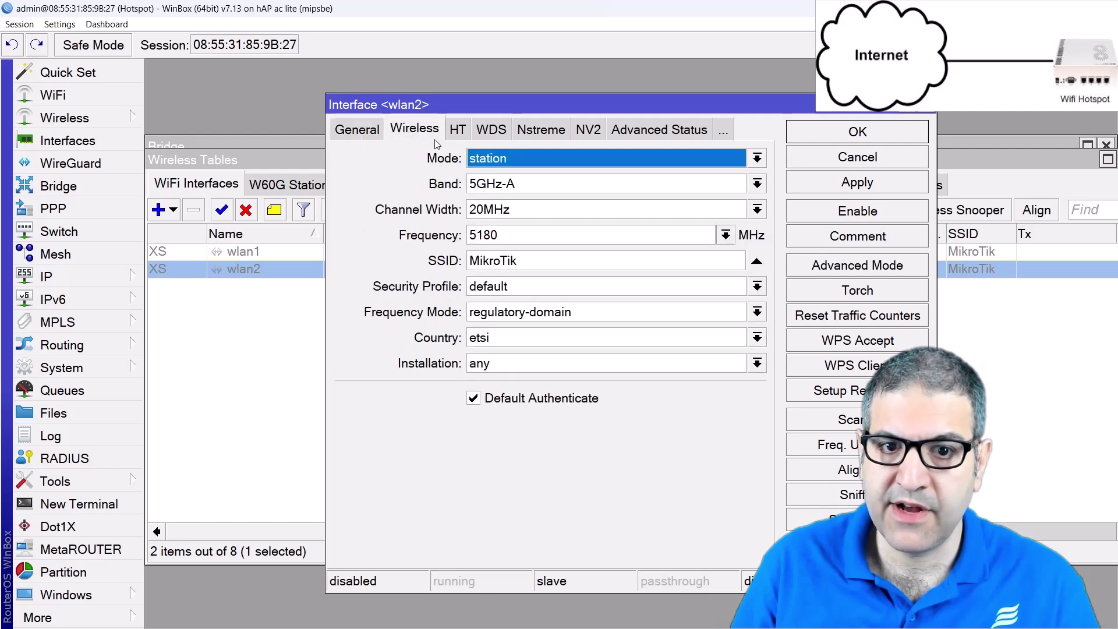
left_click(507, 185)
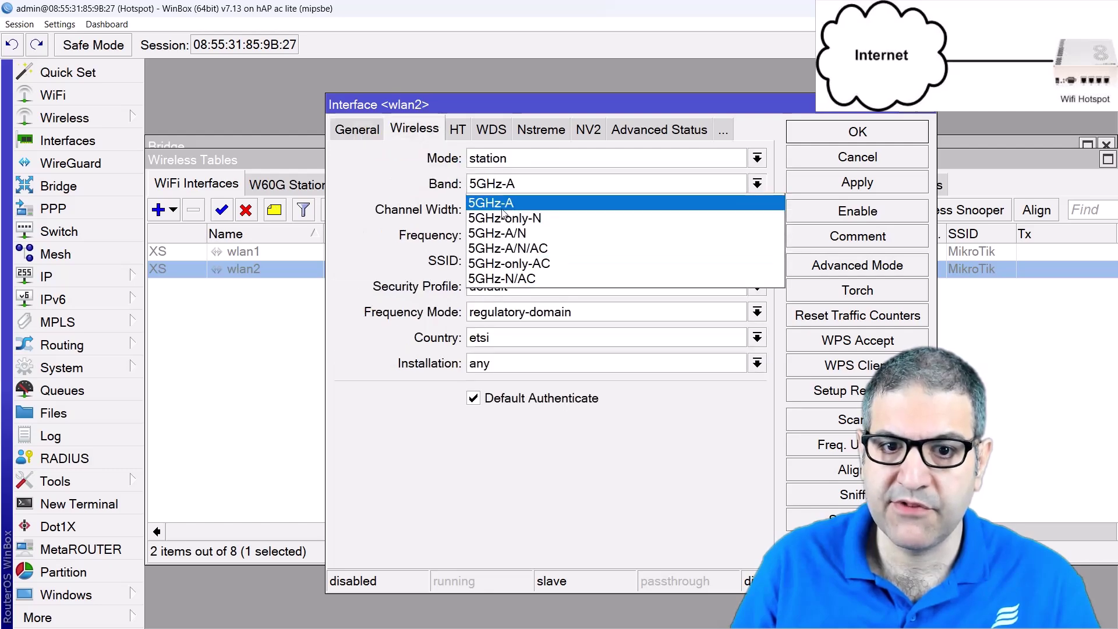
key("Escape")
key("Escape")
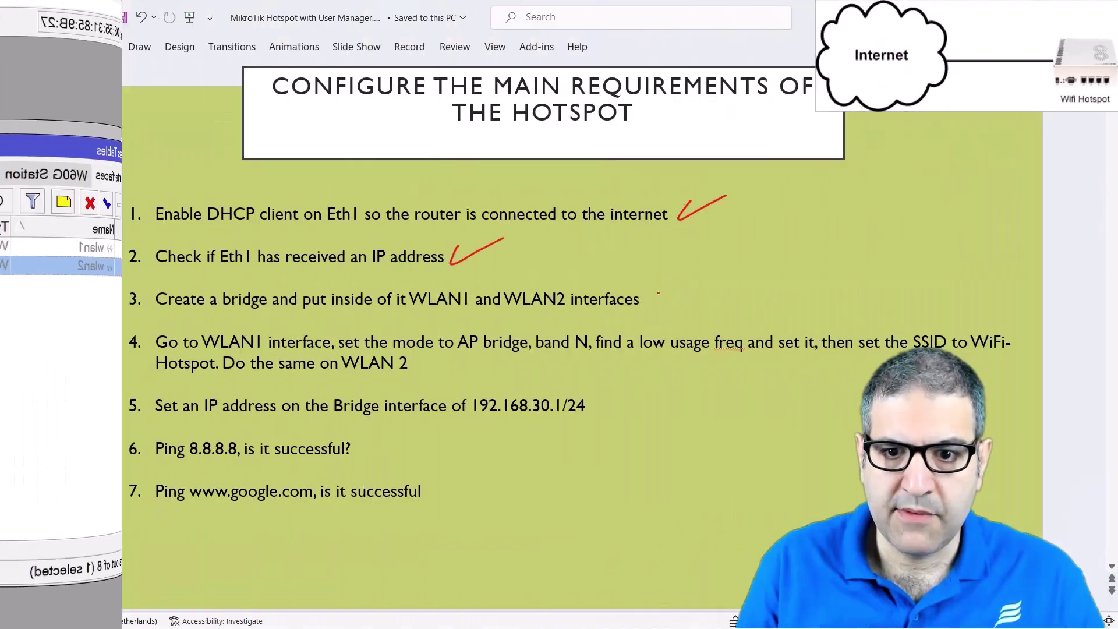
- Switch to the PowerPoint checklist and tick off the item about creating a bridge with WLAN1 and WLAN2
left_click_drag(664, 288, 654, 307)
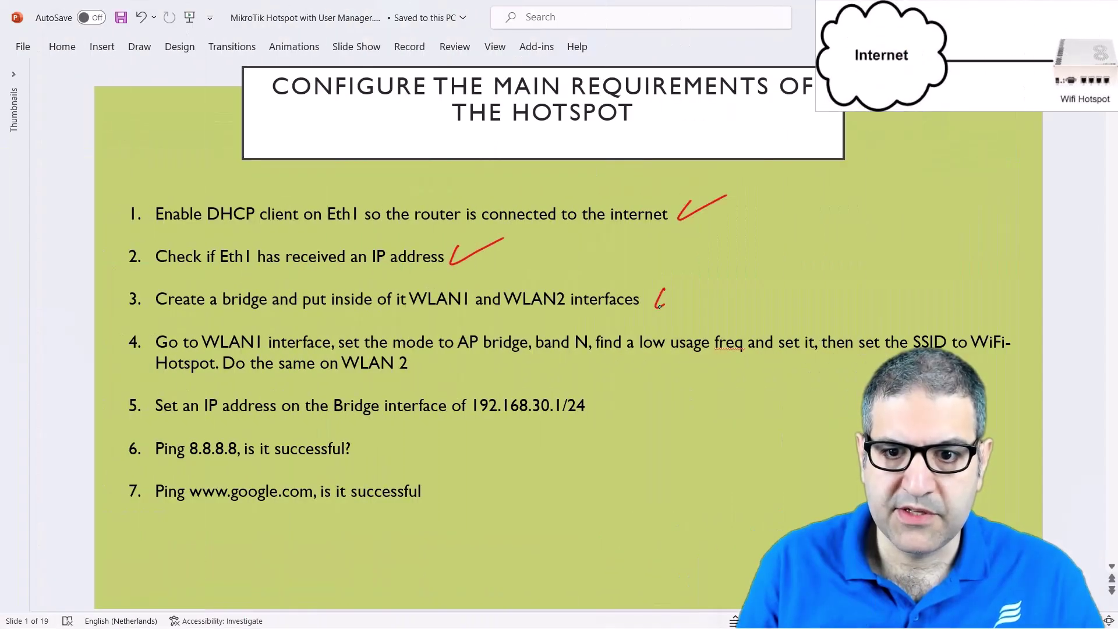
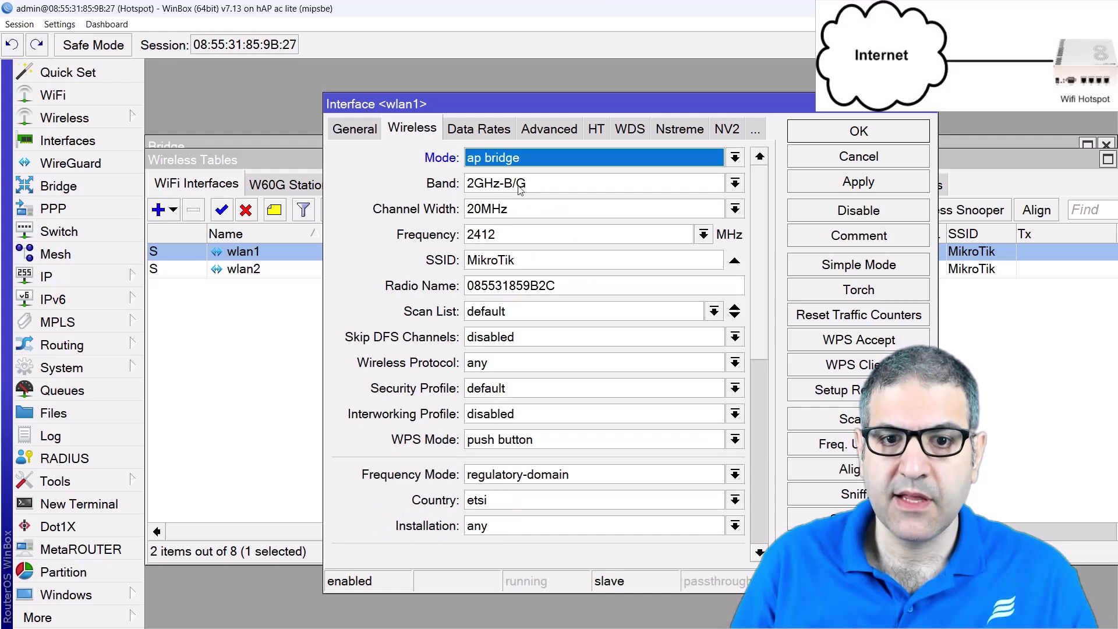
- In wlan1's wireless settings, set the band to 2GHz-only-N and the SSID to WiFi-Hotspot, as the checklist specifies
left_click(498, 183)
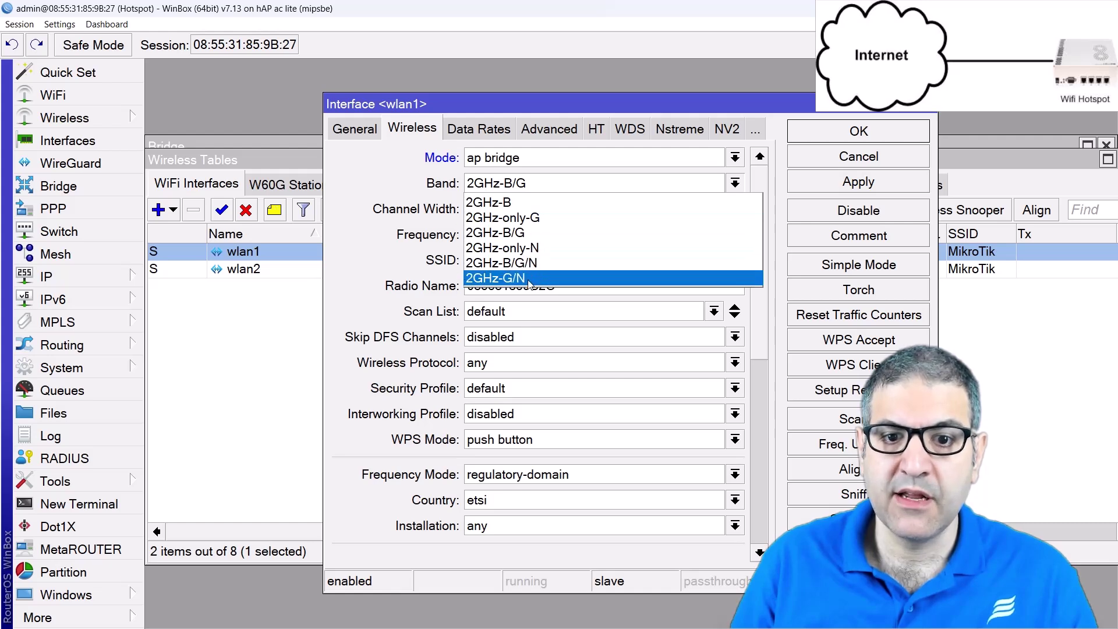
left_click(534, 249)
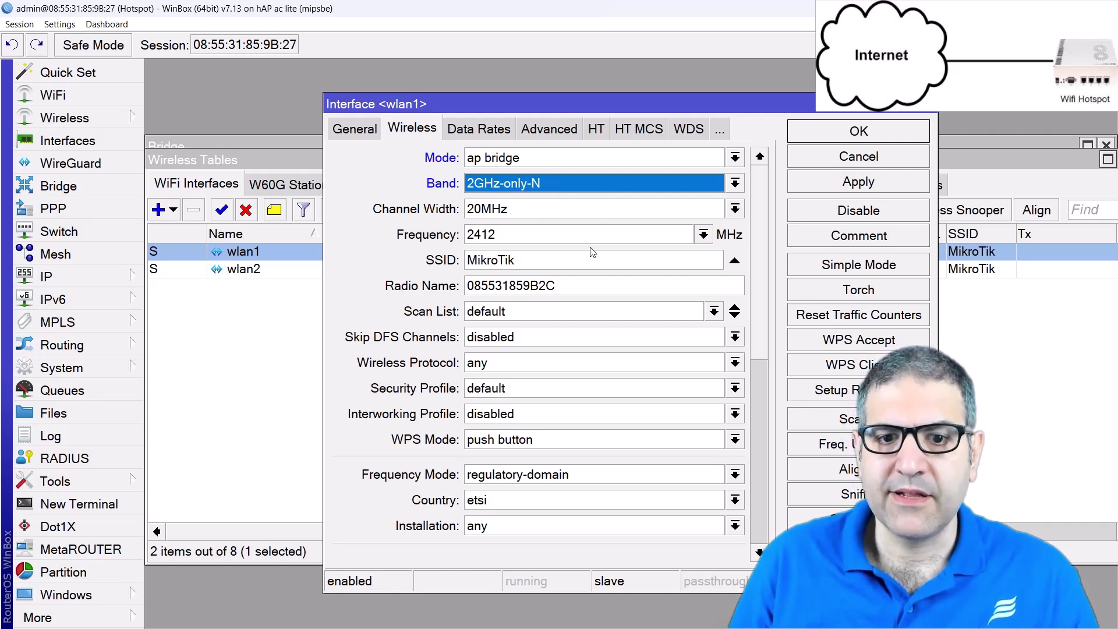
double_click(533, 260)
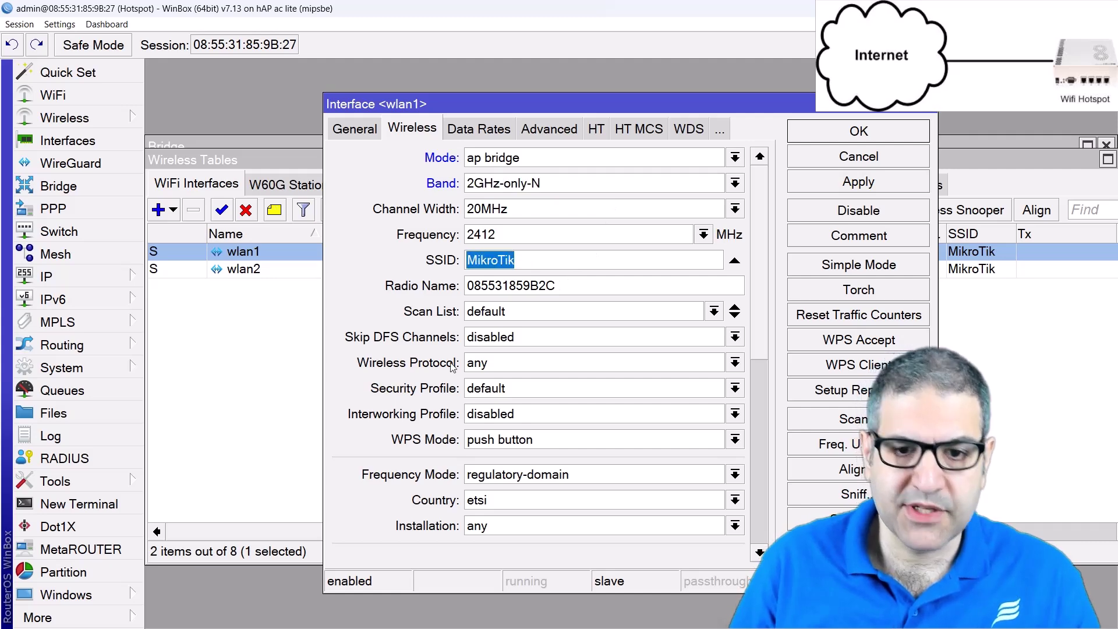
key("alt+Tab")
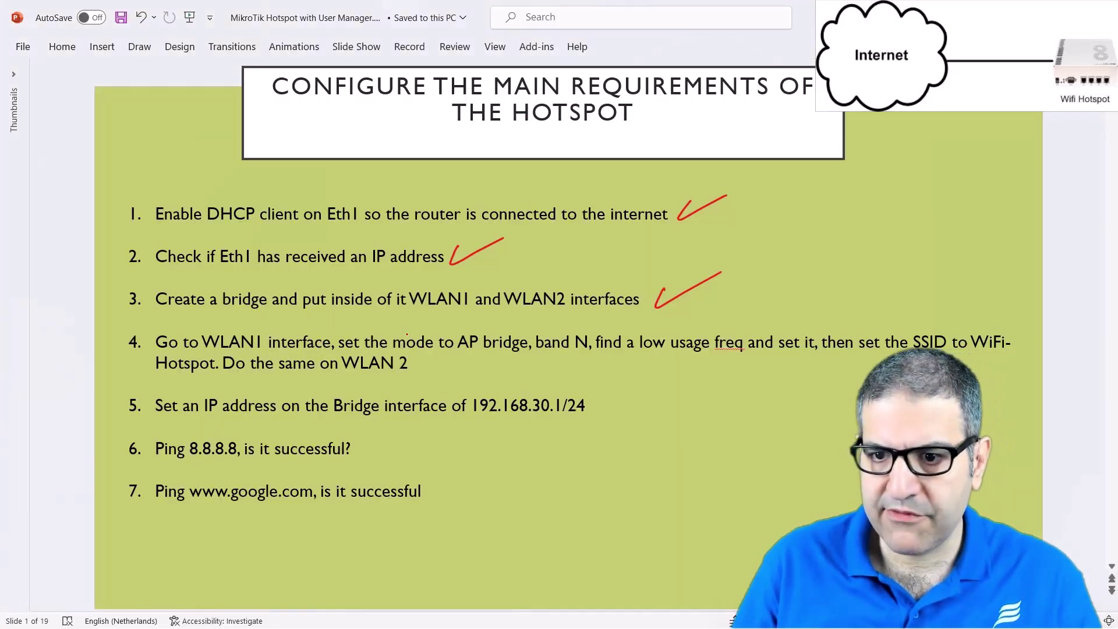
key("alt+Tab")
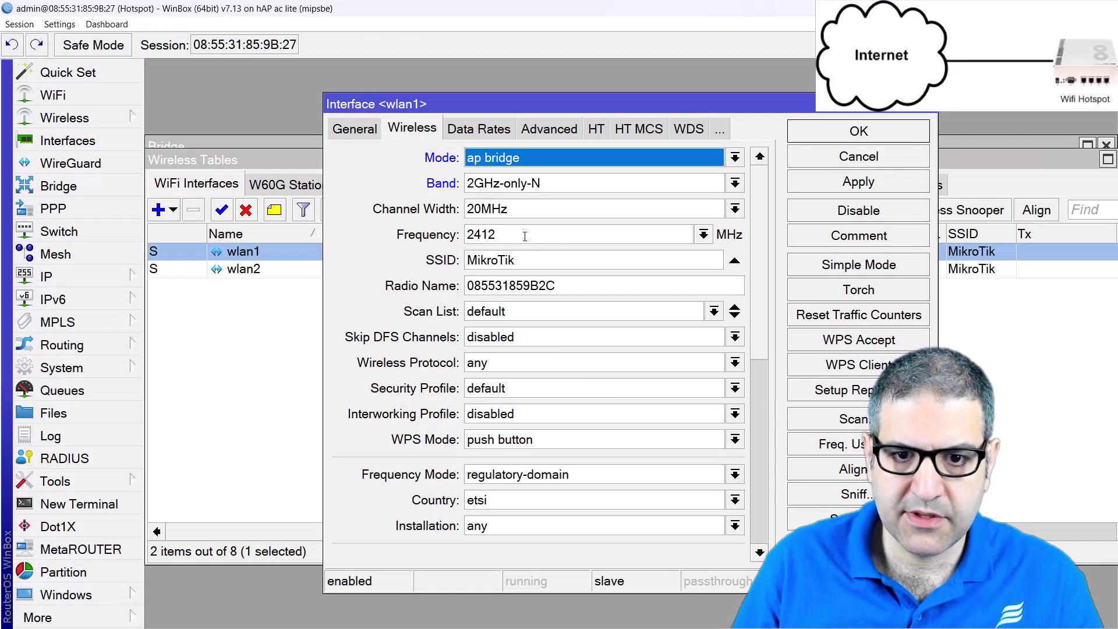
double_click(530, 260)
type("W")
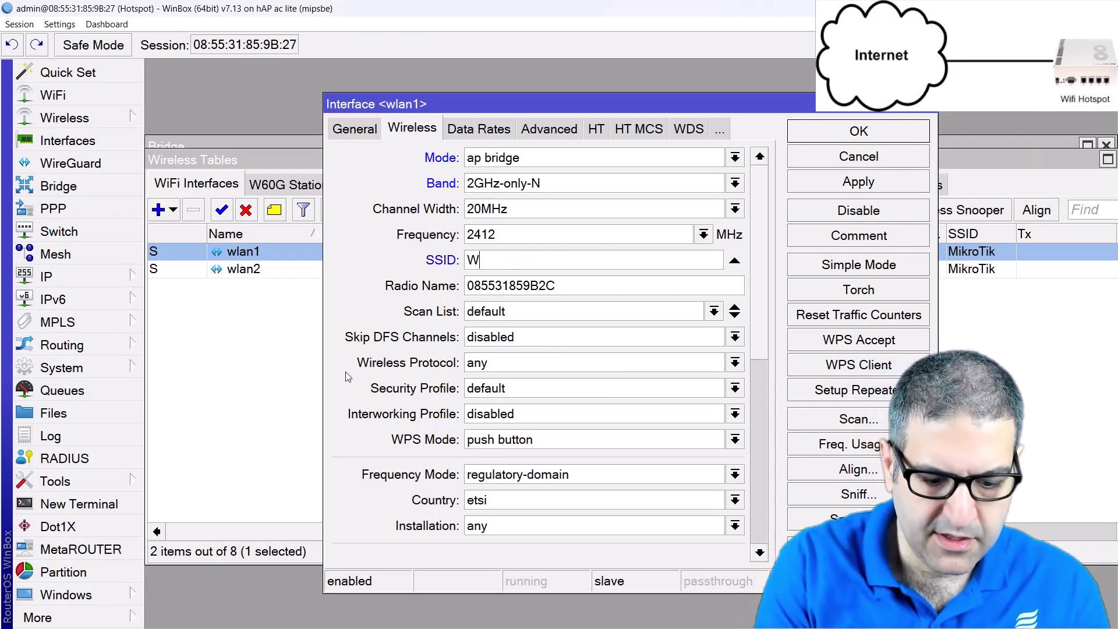
type("iF")
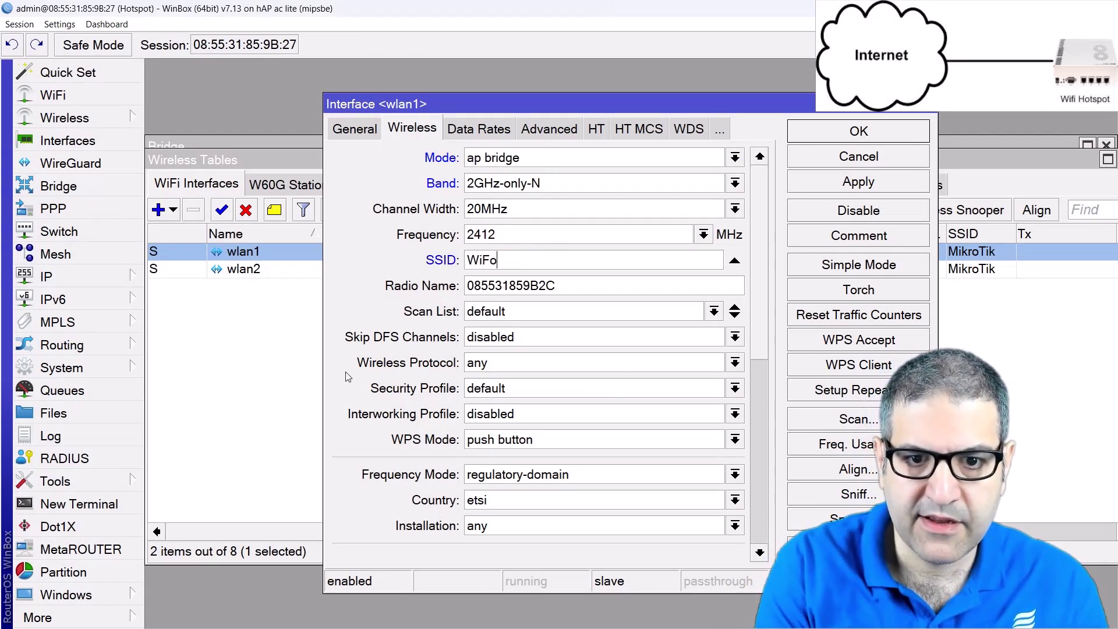
type("i")
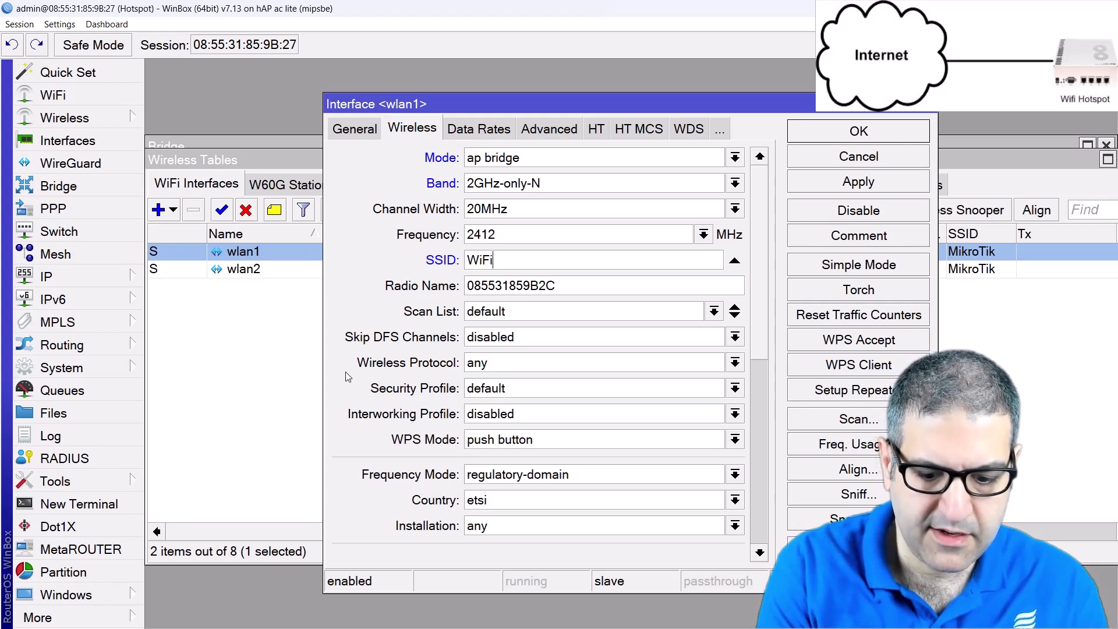
type("-Hp")
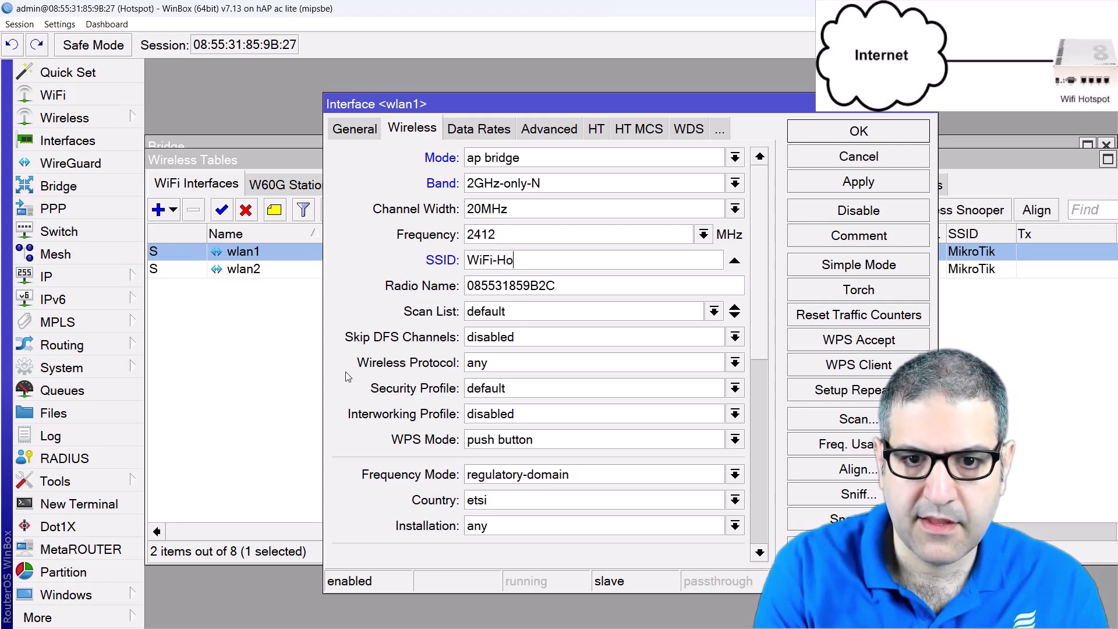
type("tspot")
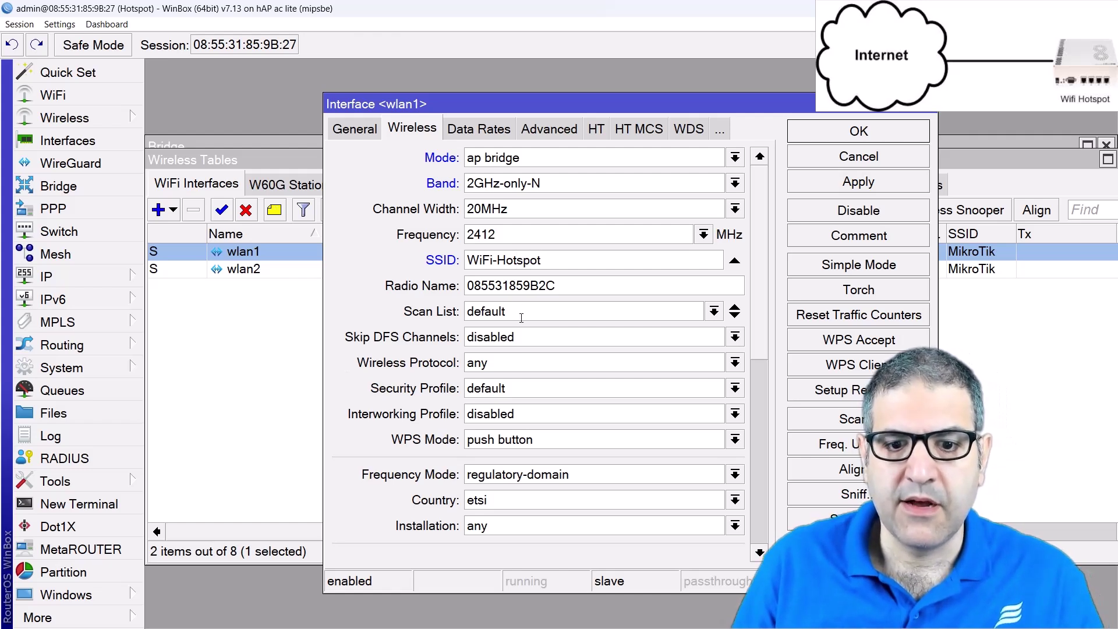
- Set wlan1's country to netherlands and its installation to indoor
scroll(578, 460, "down", 1)
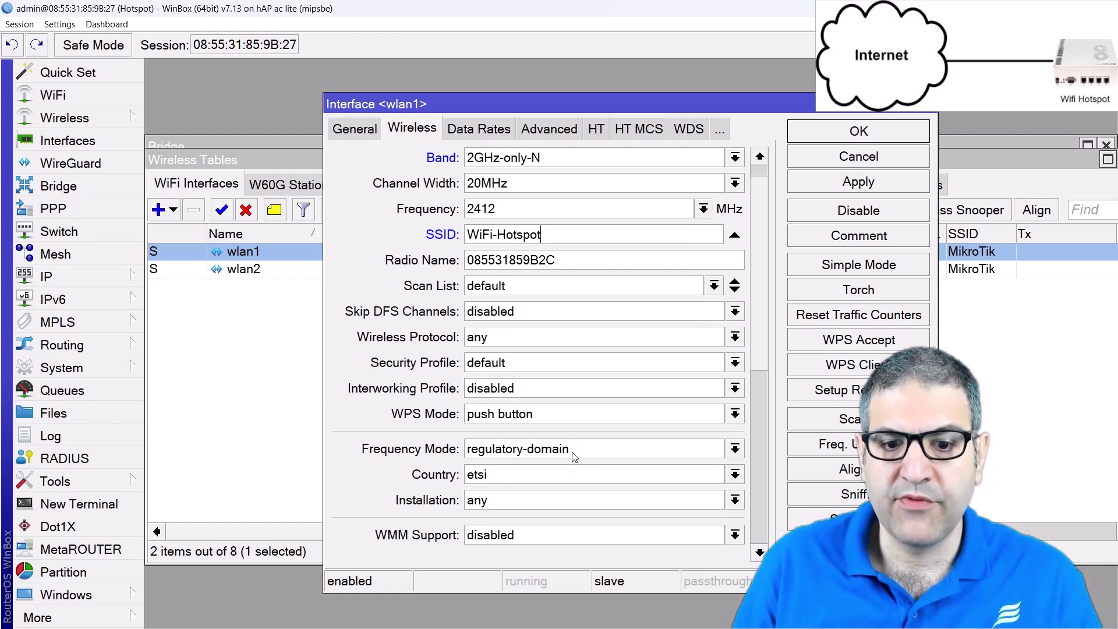
left_click(520, 477)
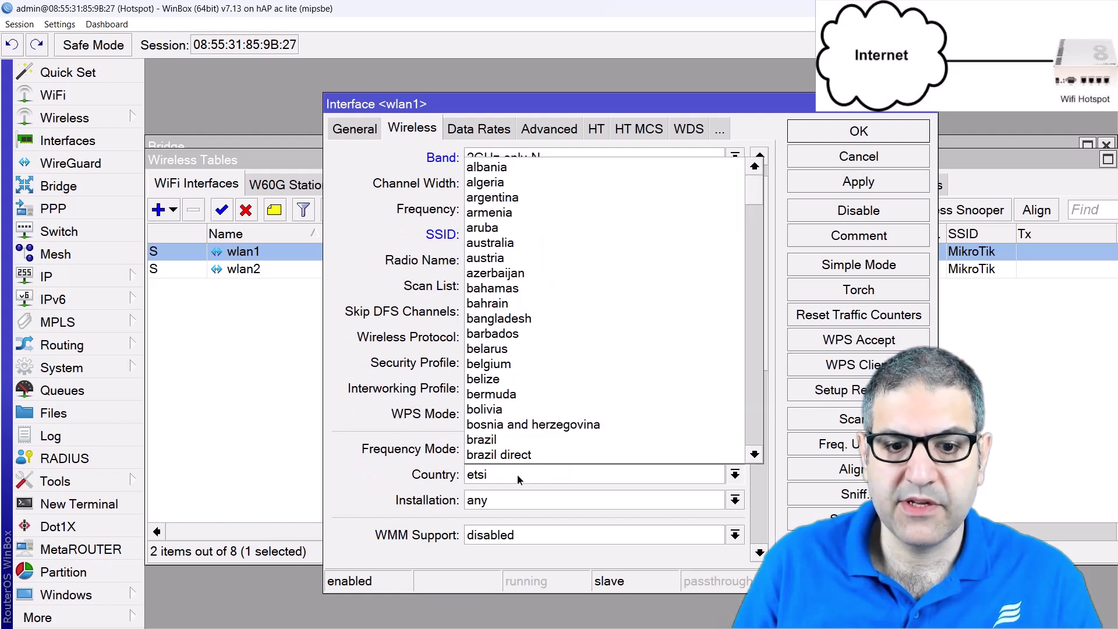
type("nepal")
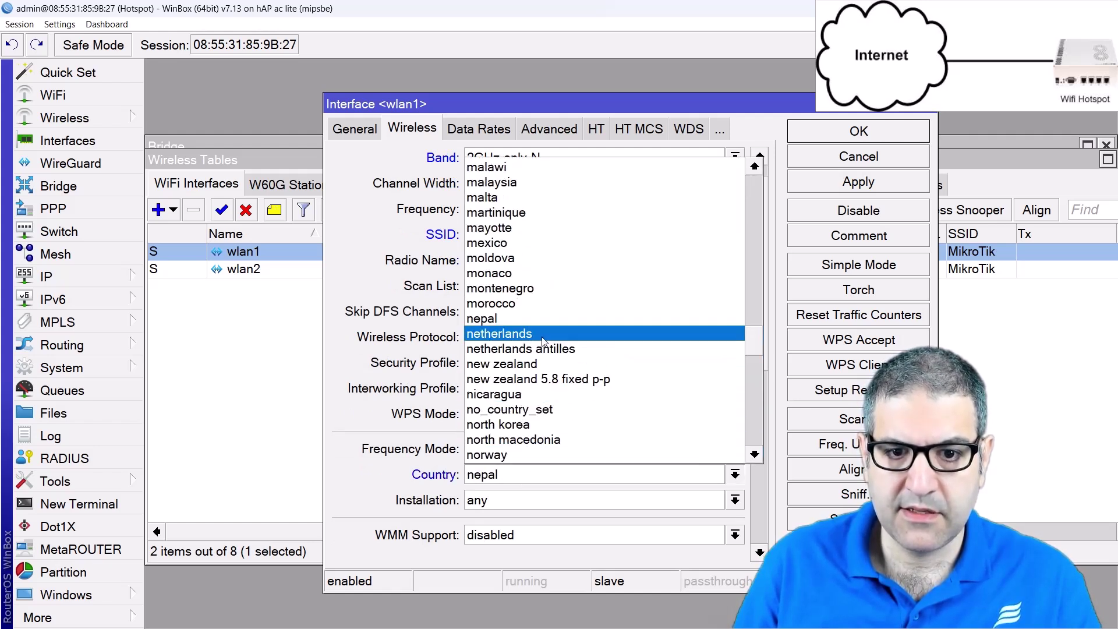
left_click(544, 338)
left_click(508, 502)
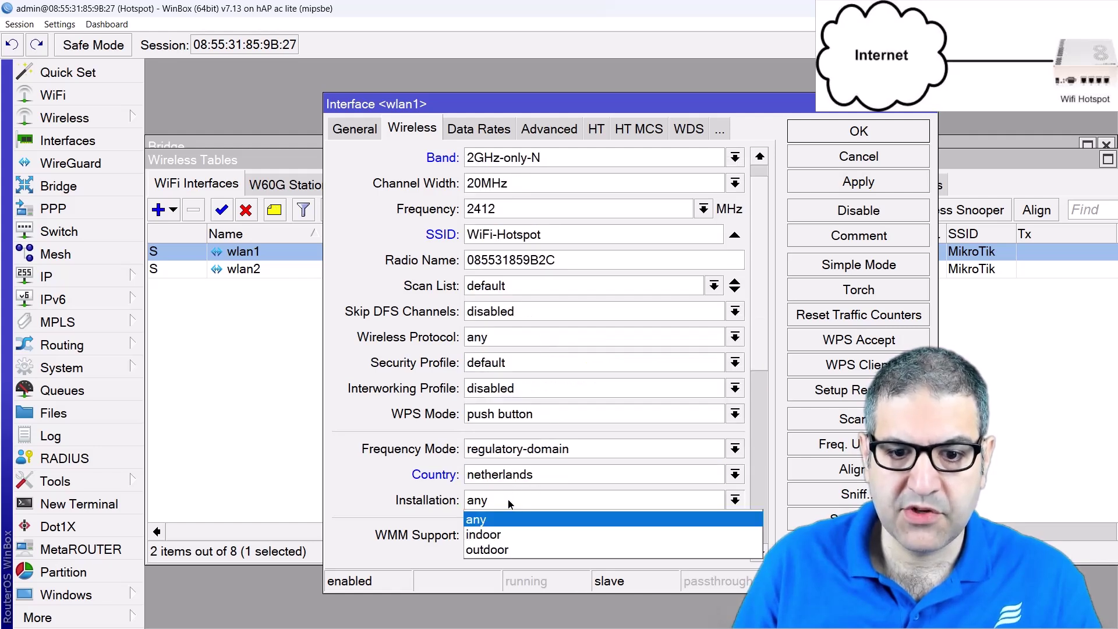
left_click(508, 534)
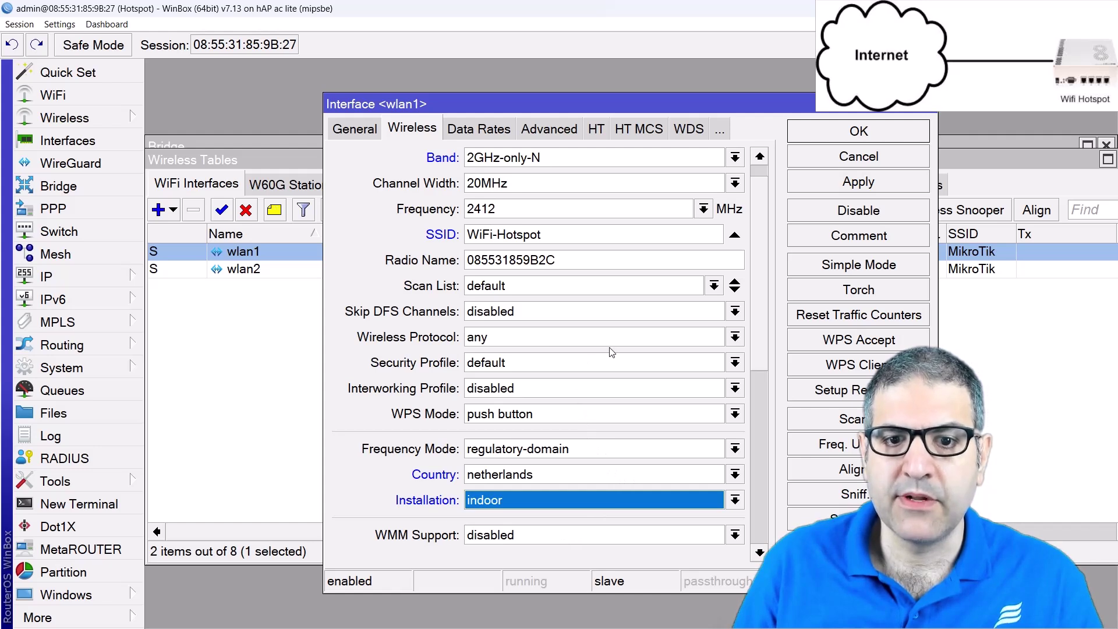
scroll(611, 352, "up", 1)
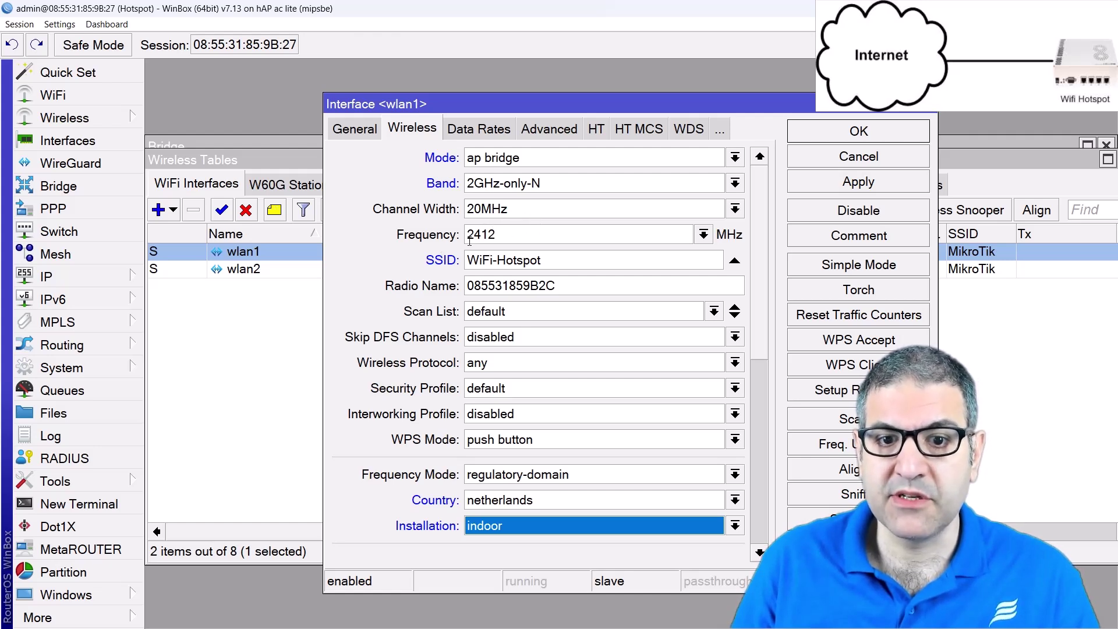
- Run a frequency usage scan on wlan1 to compare how busy each 2.4 GHz frequency is, and close the scan
left_click_drag(628, 103, 487, 88)
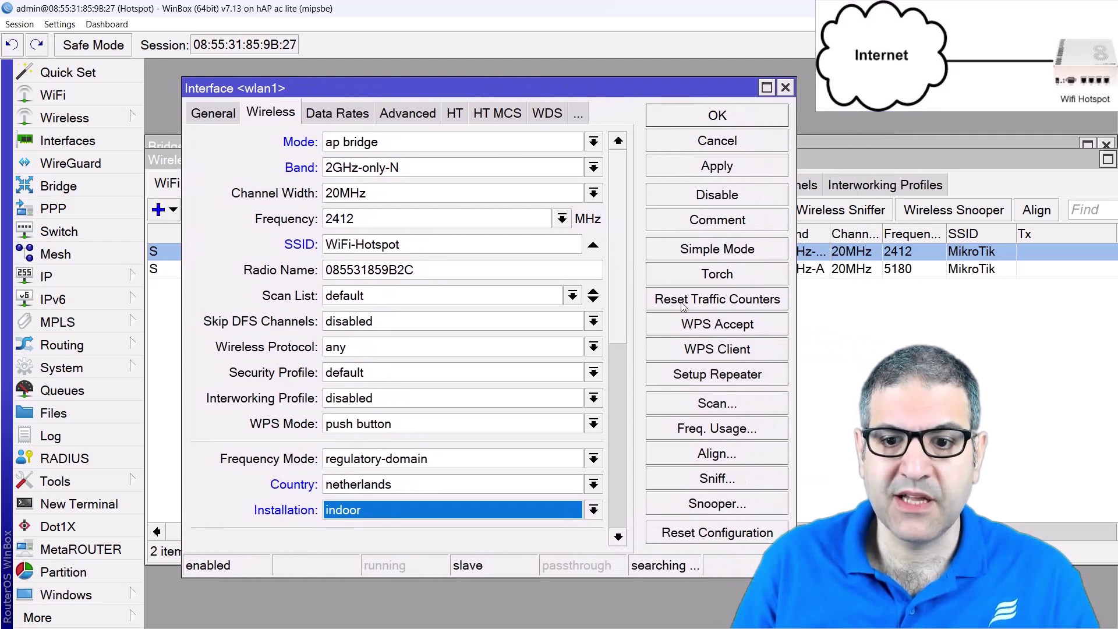
left_click(740, 433)
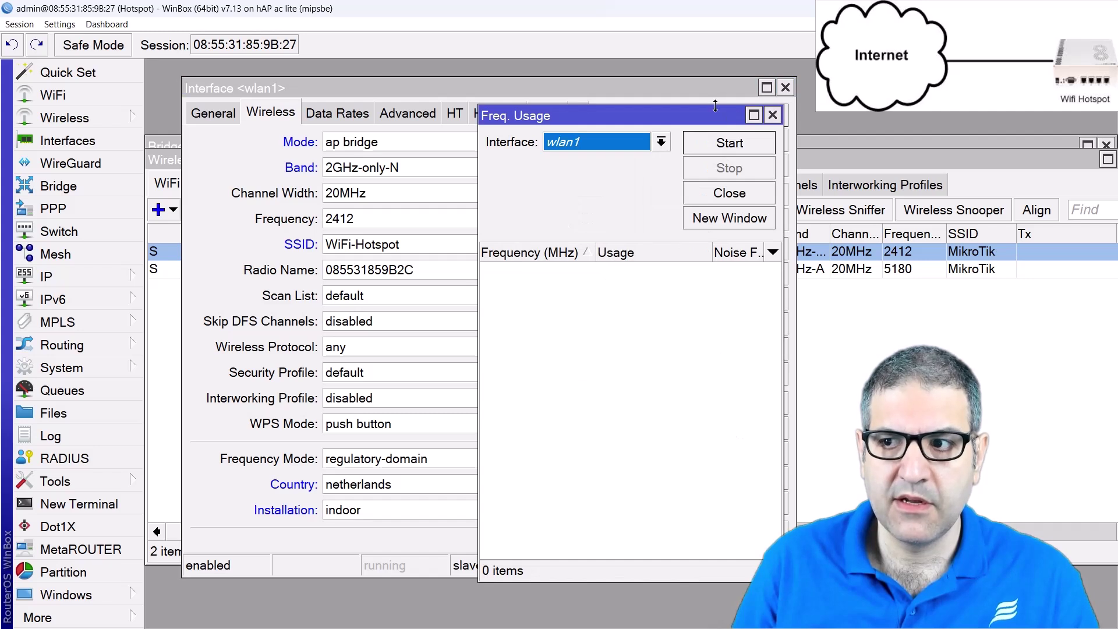
left_click_drag(701, 126, 523, 112)
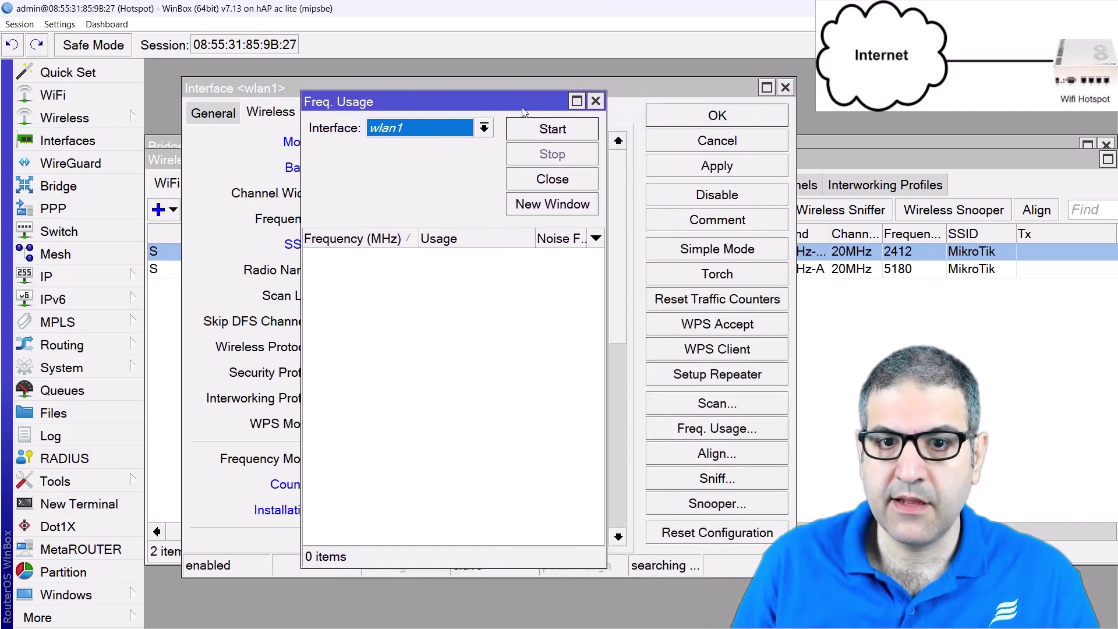
left_click(562, 133)
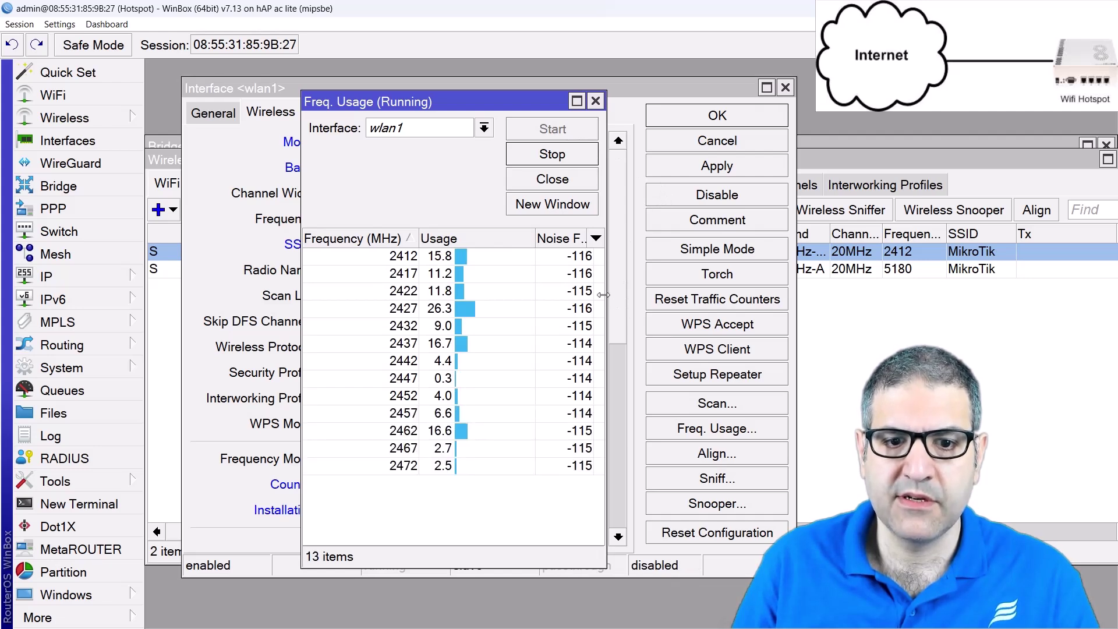
left_click_drag(603, 295, 760, 256)
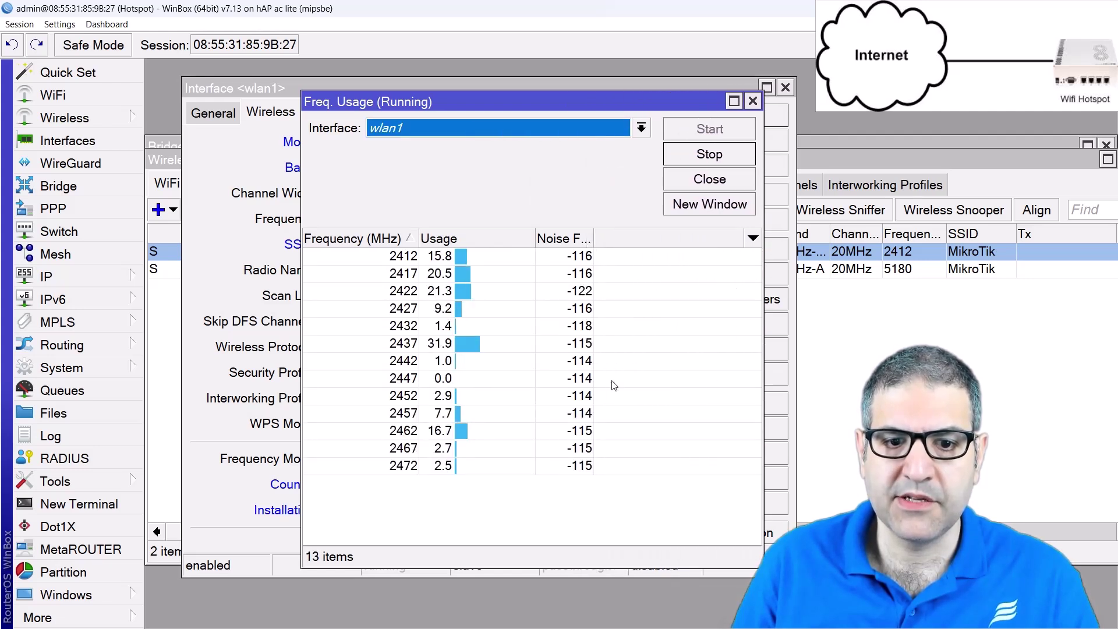
left_click(437, 380)
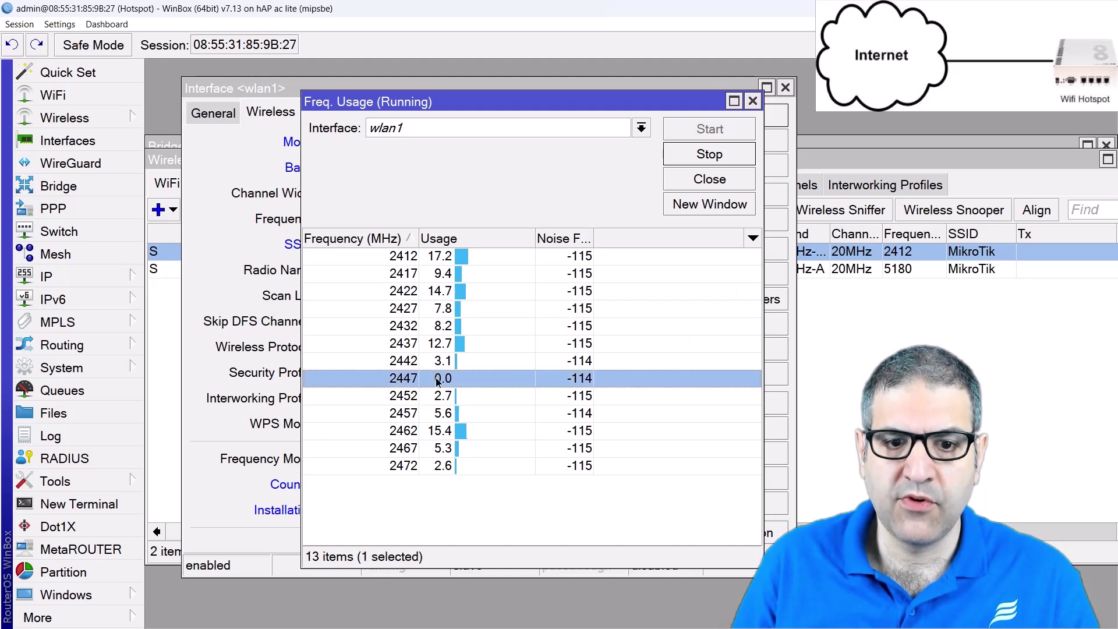
left_click(752, 100)
- Set wlan1's frequency to 2447 MHz, apply the wireless settings and close the interface
double_click(369, 218)
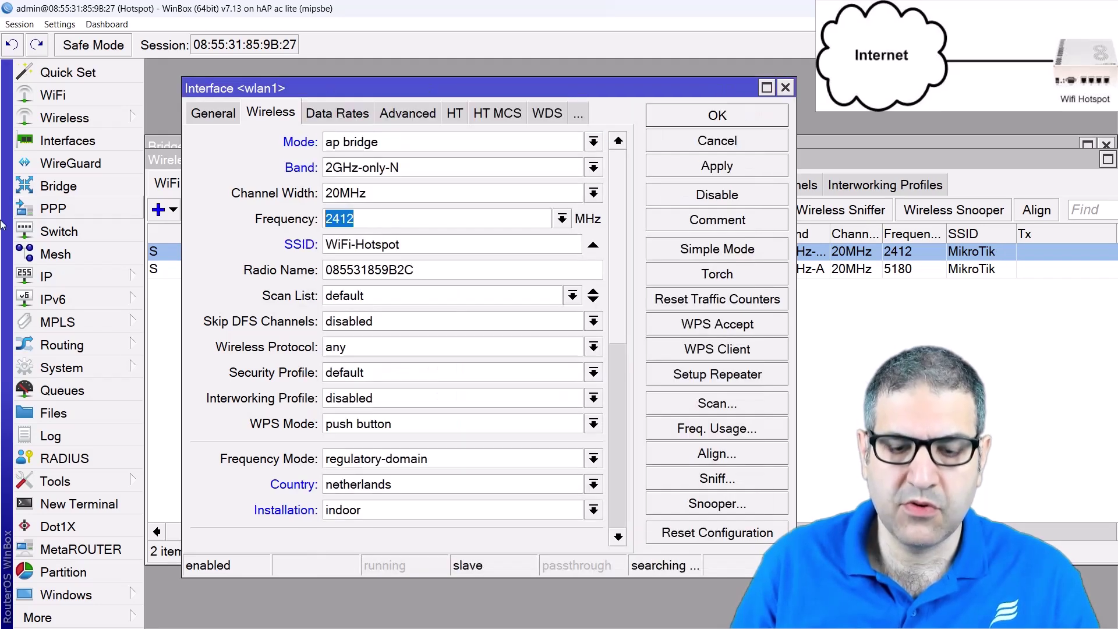
type("2447")
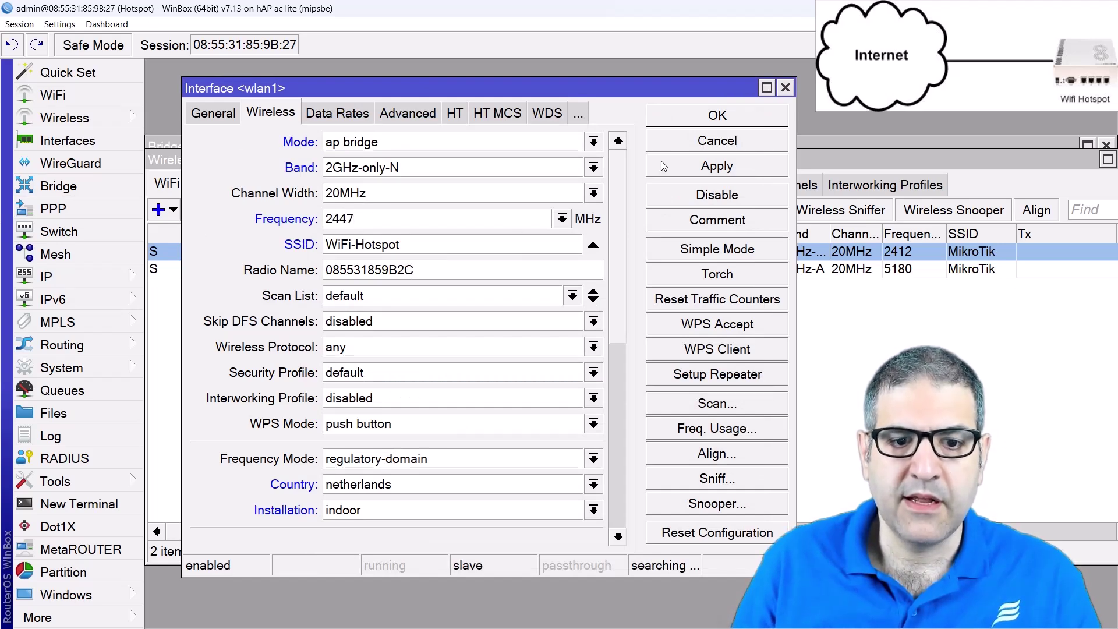
left_click(744, 166)
left_click(738, 120)
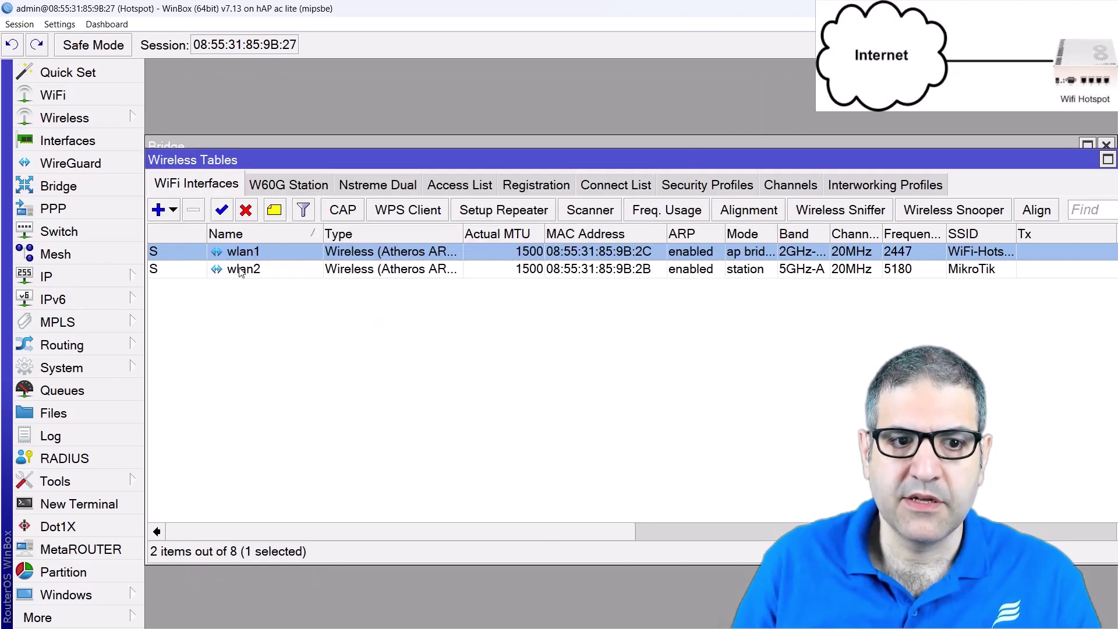
- In wlan2's advanced wireless settings, set the mode to ap bridge and the band to 5GHz-N/AC
double_click(244, 269)
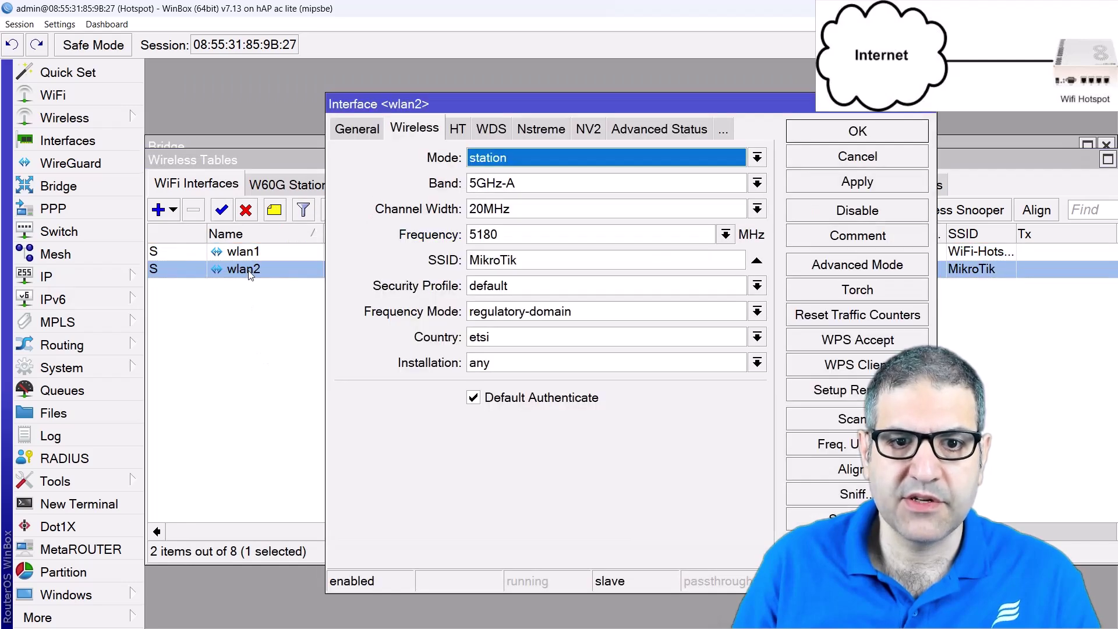
left_click(856, 268)
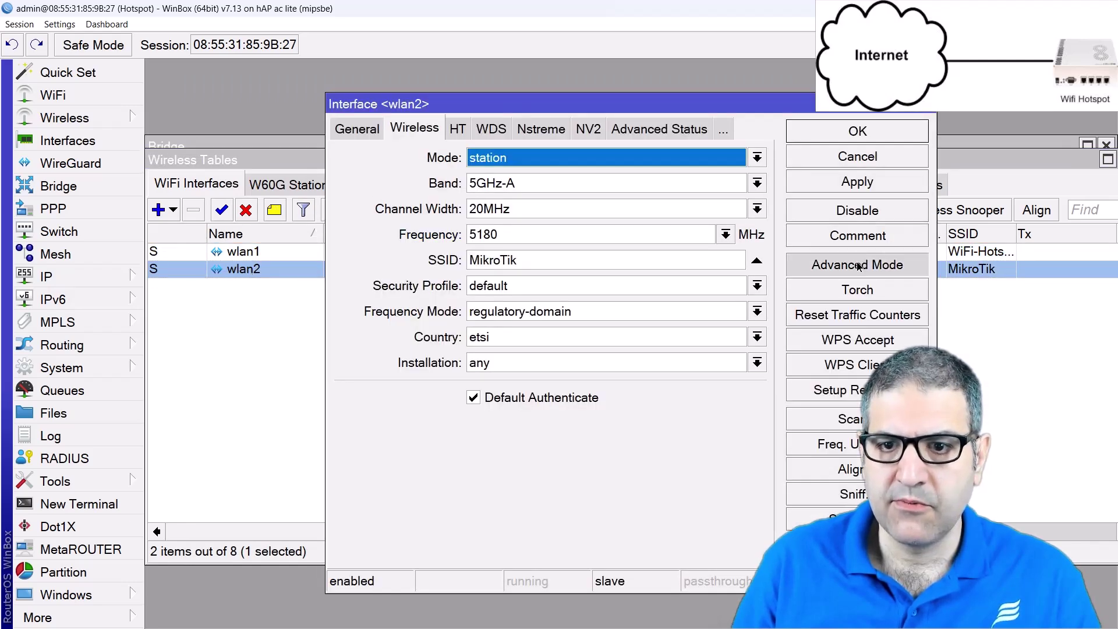
left_click(603, 163)
left_click(533, 187)
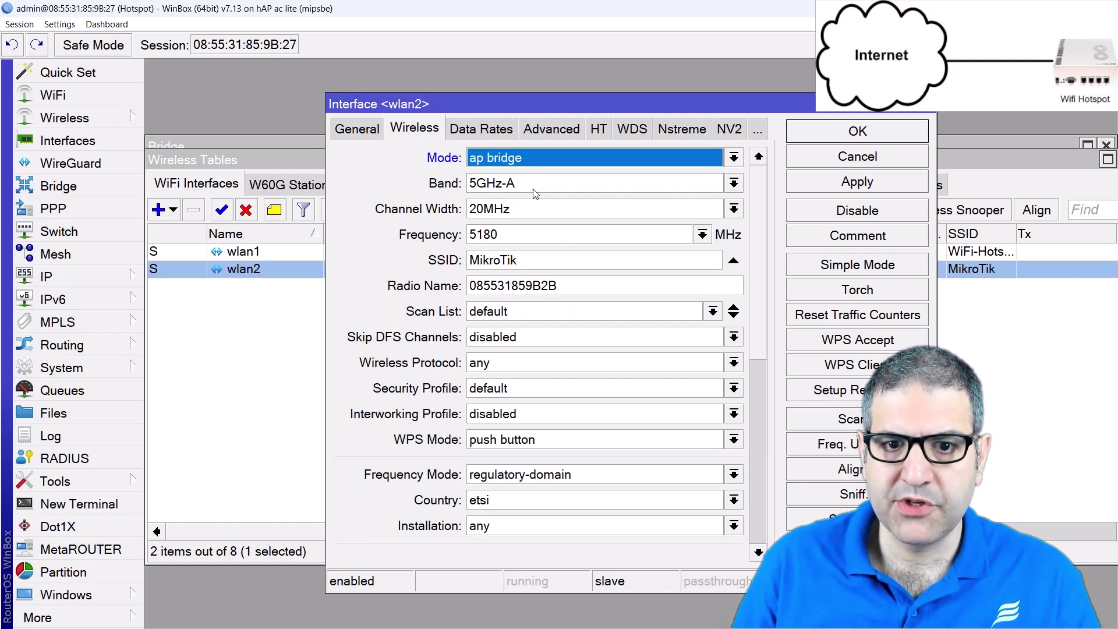
left_click(534, 183)
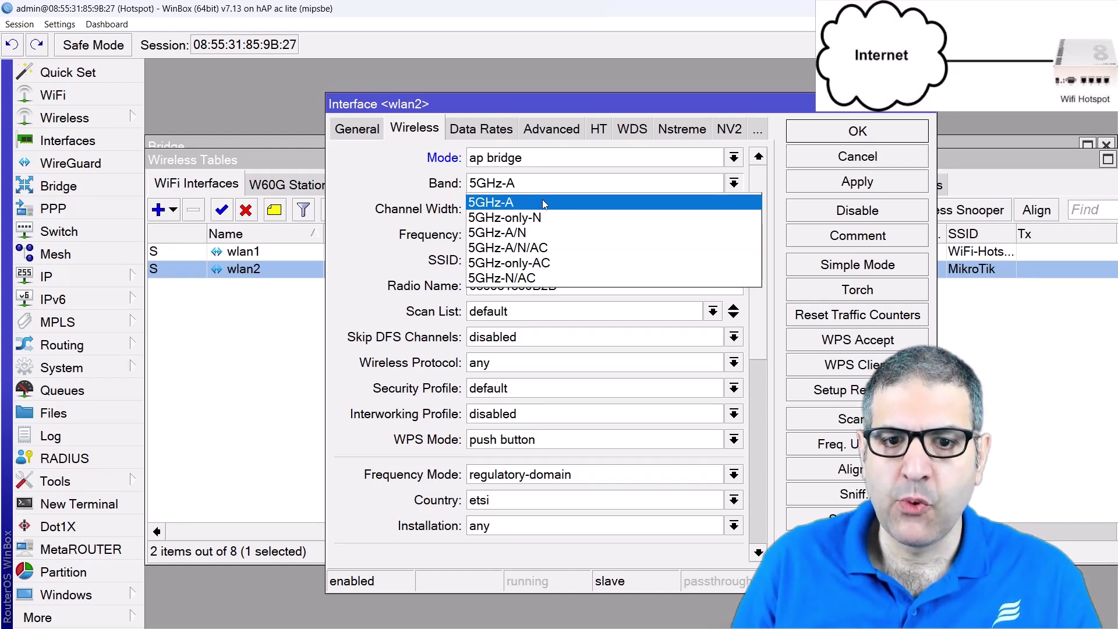
left_click(528, 279)
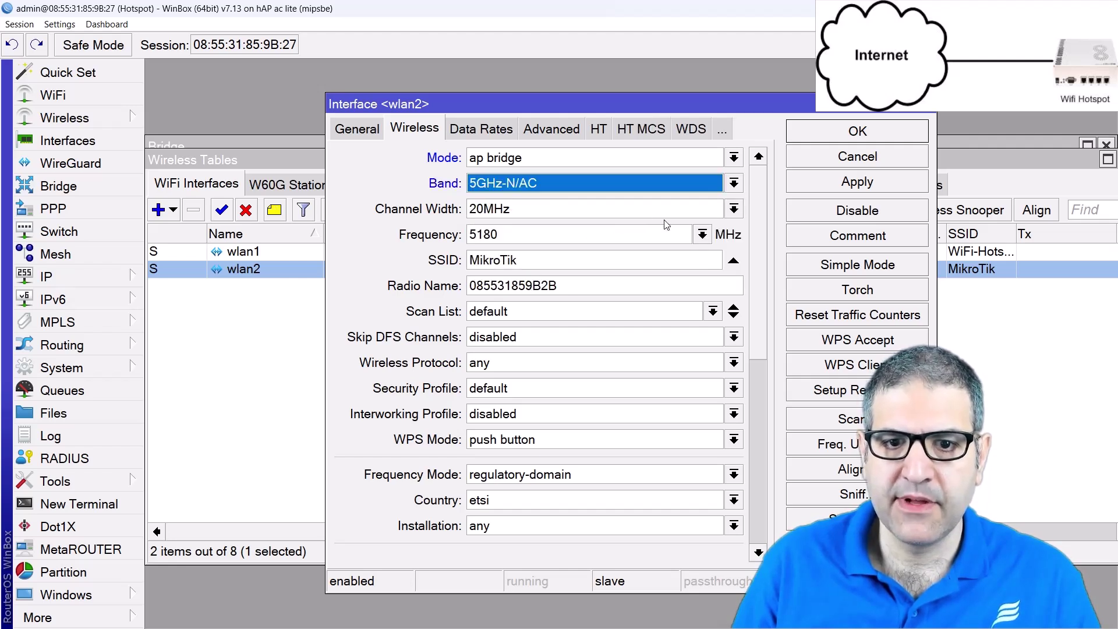
- Set wlan2's SSID to WiFi-Hotspot
double_click(536, 262)
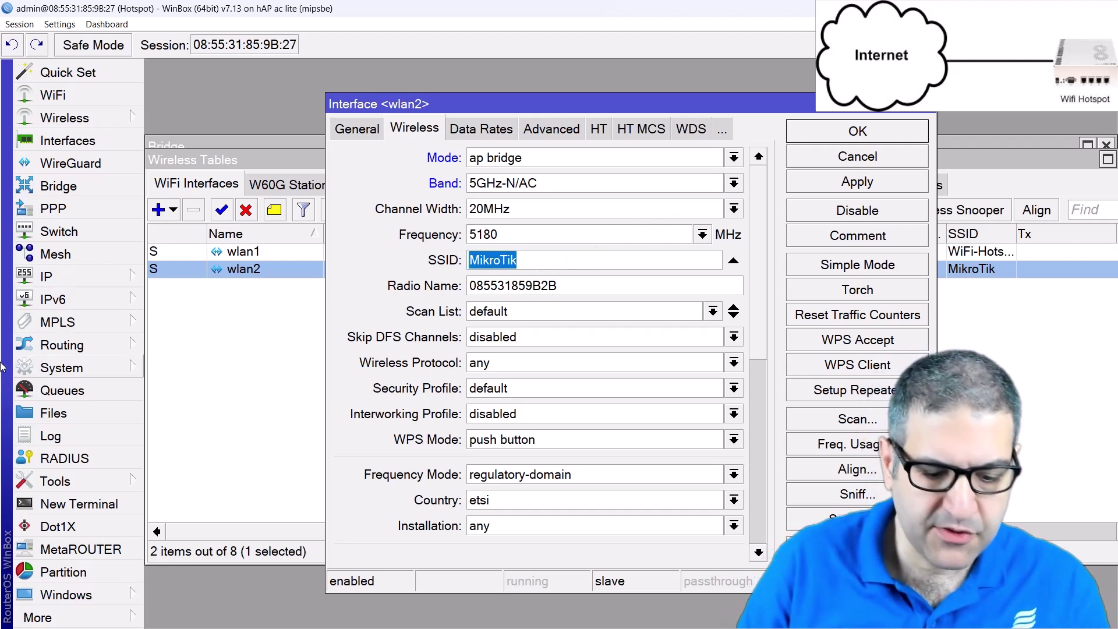
type("WiF")
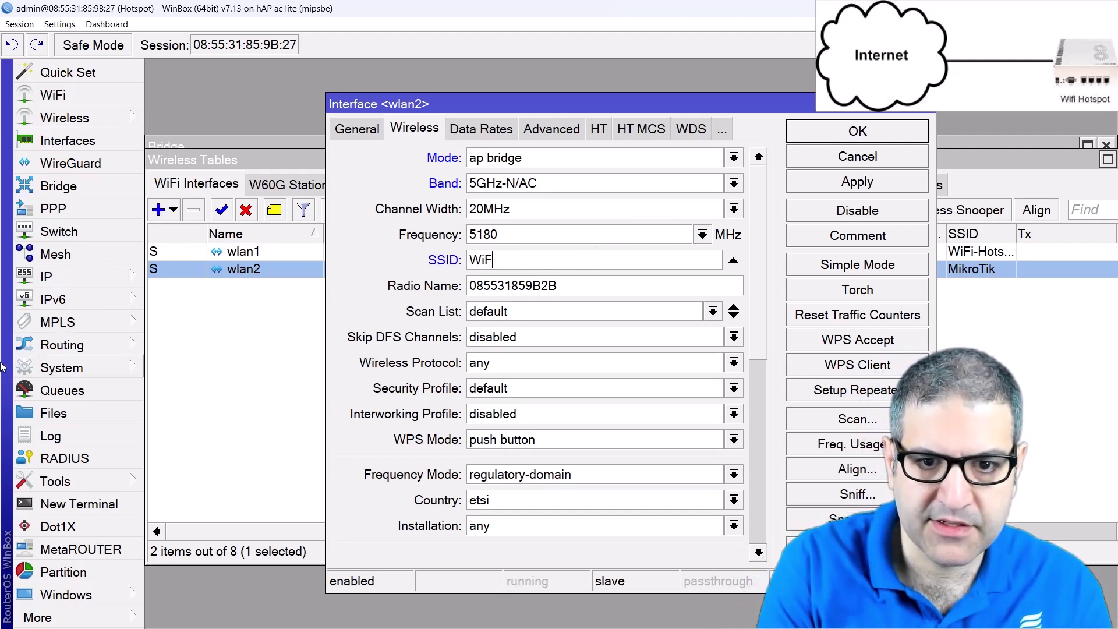
type("i-Ho")
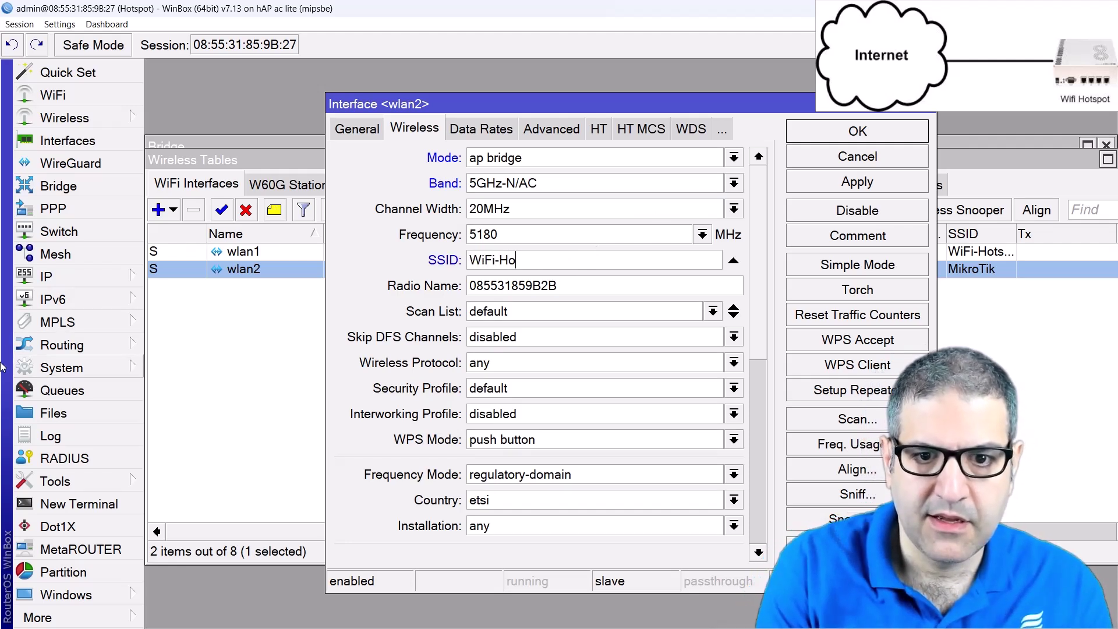
type("tspot")
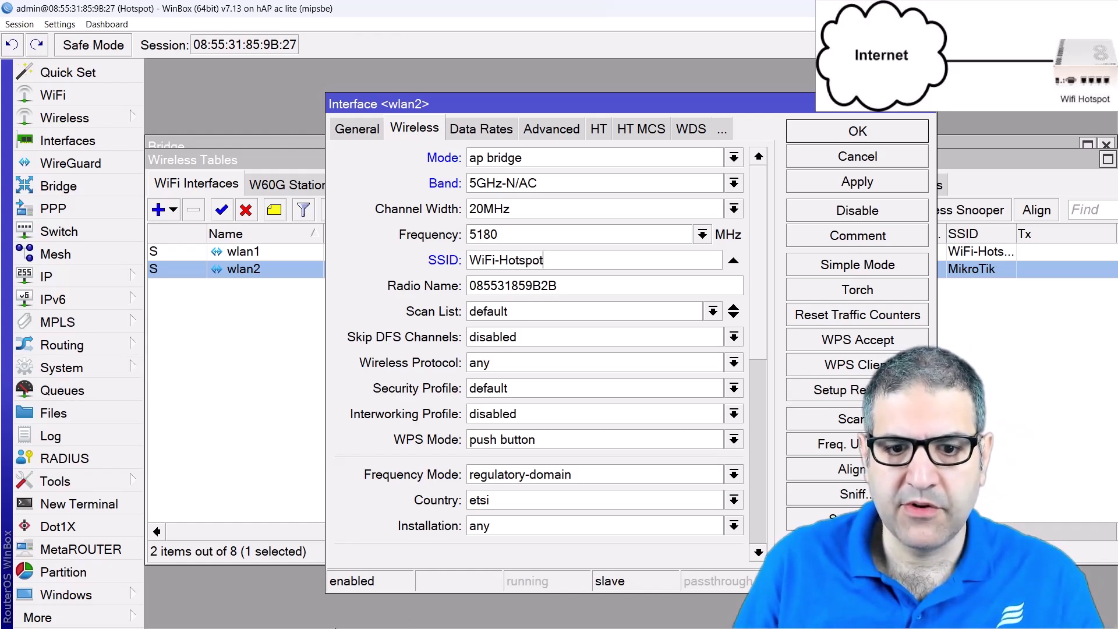
- Set wlan2's country to netherlands and its installation to indoor
scroll(376, 484, "down", 2)
left_click(485, 453)
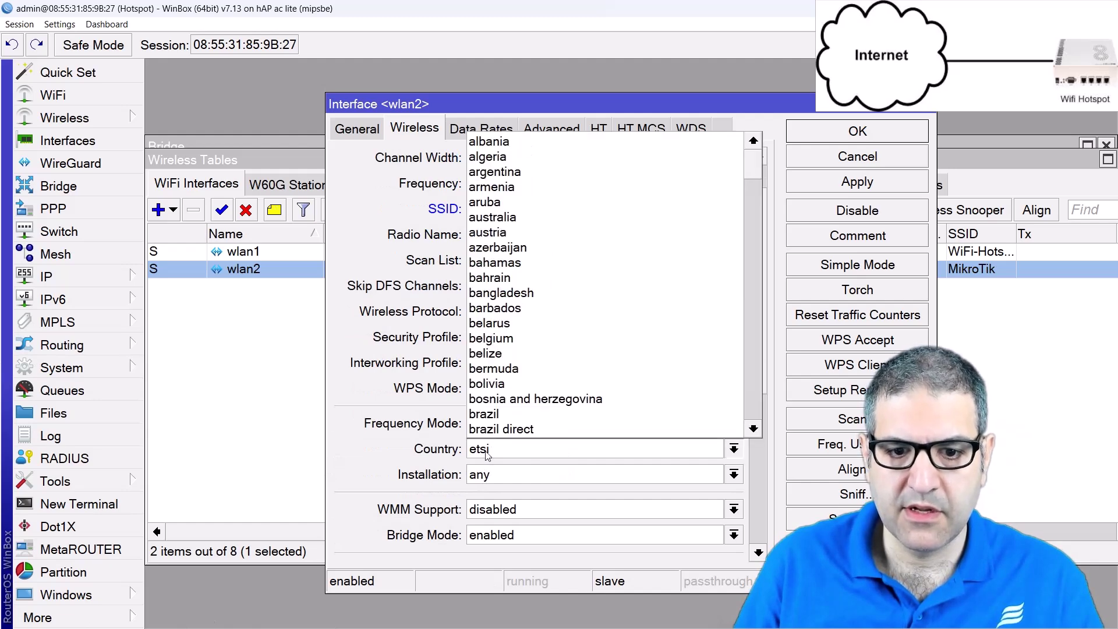
scroll(487, 455, "down", 15)
scroll(506, 457, "up", 7)
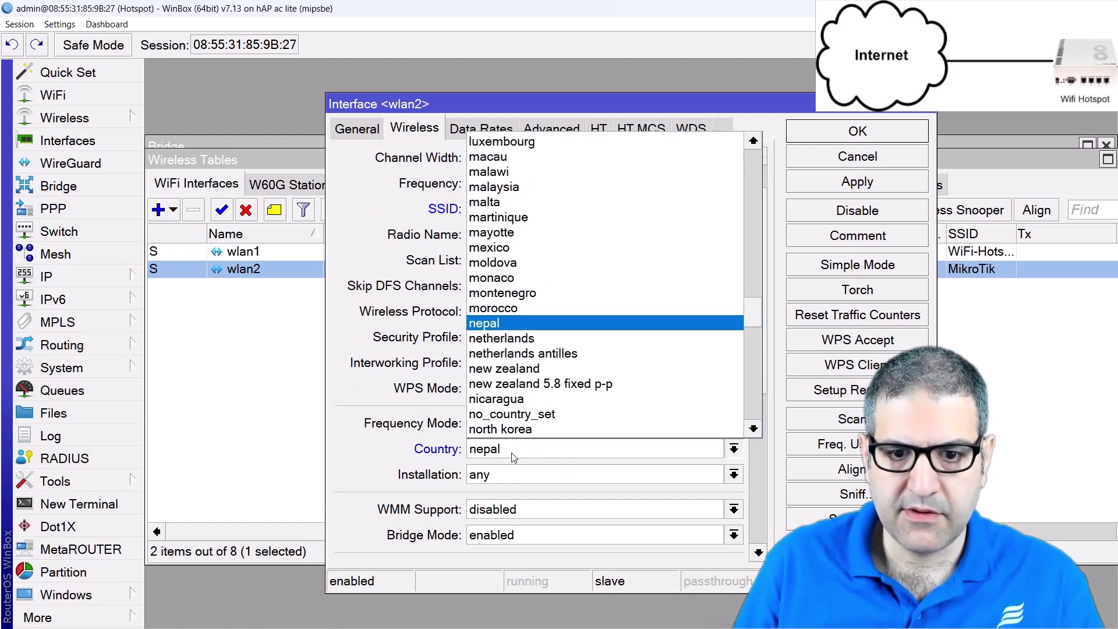
scroll(513, 457, "down", 4)
scroll(512, 457, "up", 3)
left_click(511, 458)
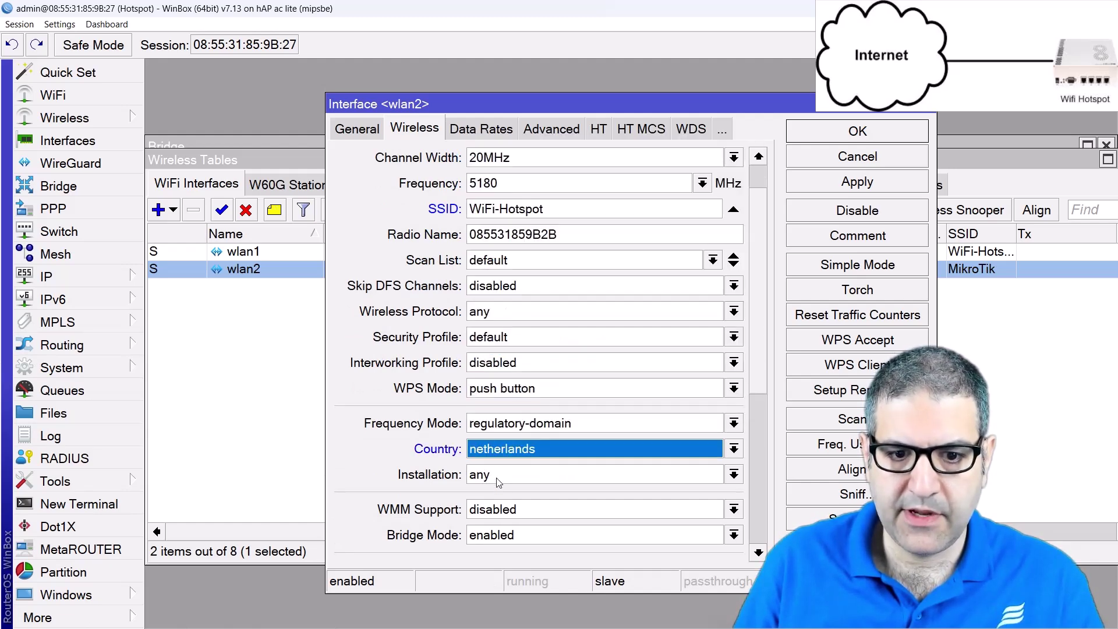
left_click(498, 481)
left_click(496, 514)
scroll(553, 441, "up", 2)
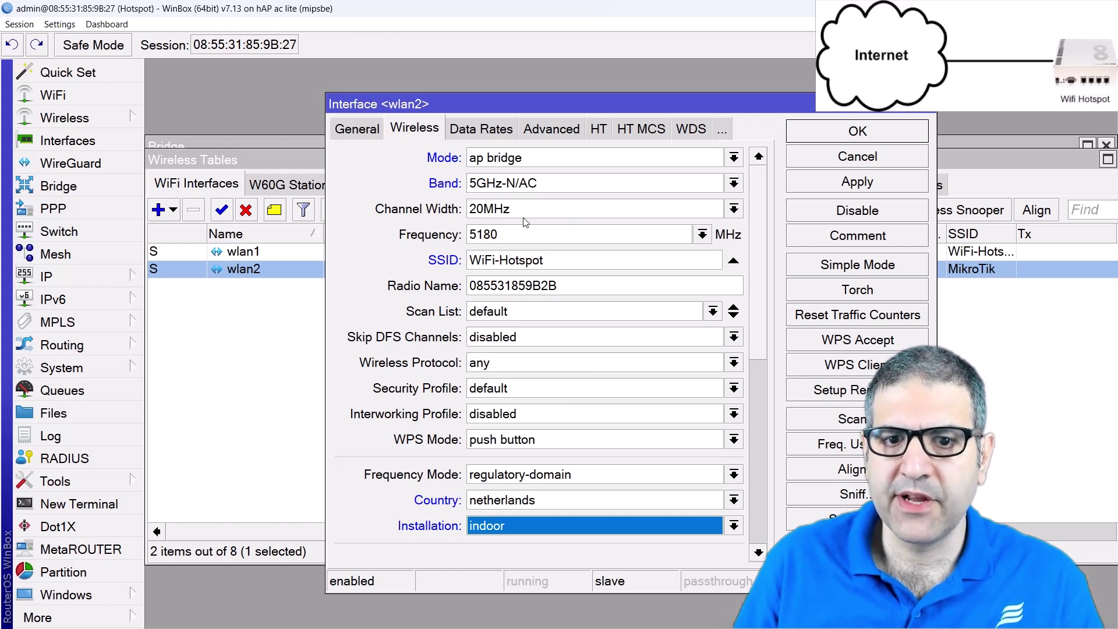
- Examine which channel widths wlan2 offers, keeping 20MHz selected
left_click(543, 214)
left_click(545, 216)
left_click(545, 215)
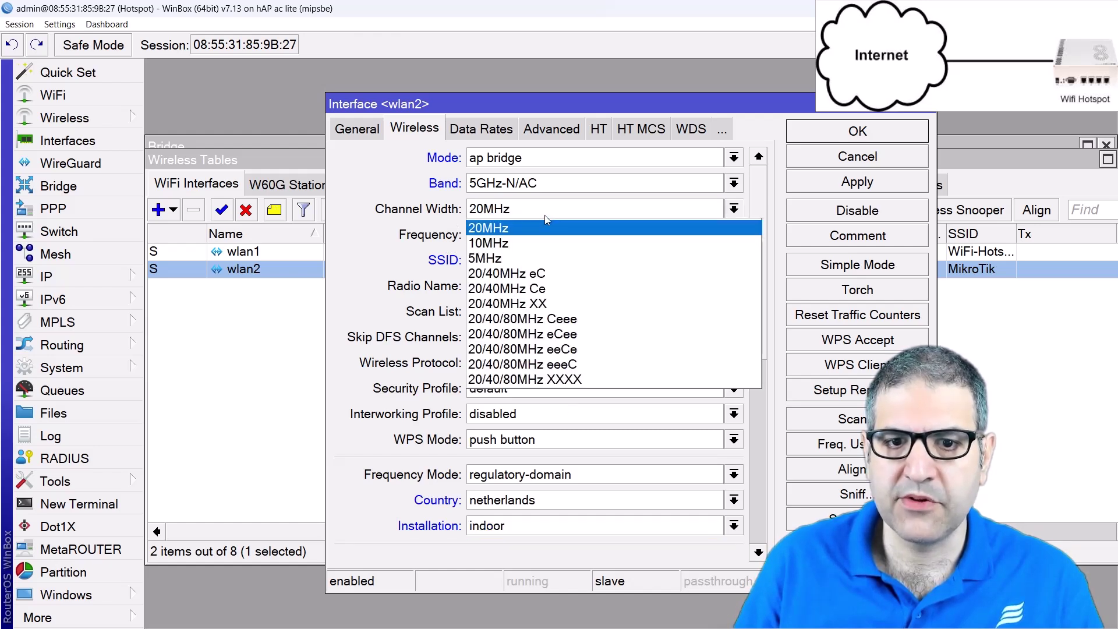
left_click(545, 216)
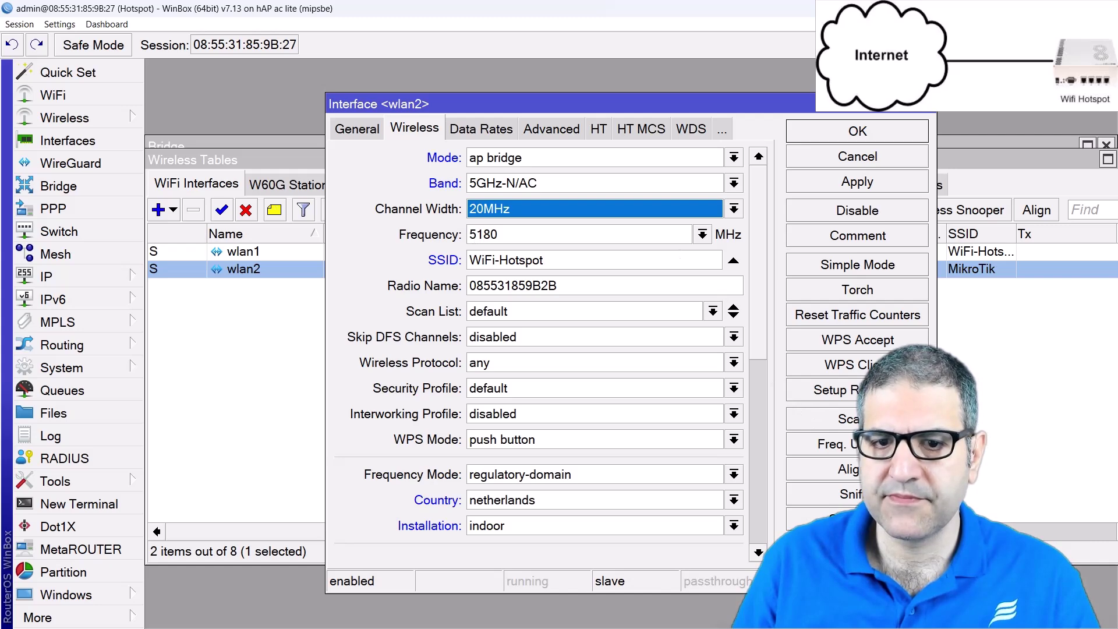
- Run a frequency usage scan on wlan2, stop and close it, and apply wlan2's wireless settings with frequency 5180 MHz
left_click(827, 443)
left_click(722, 131)
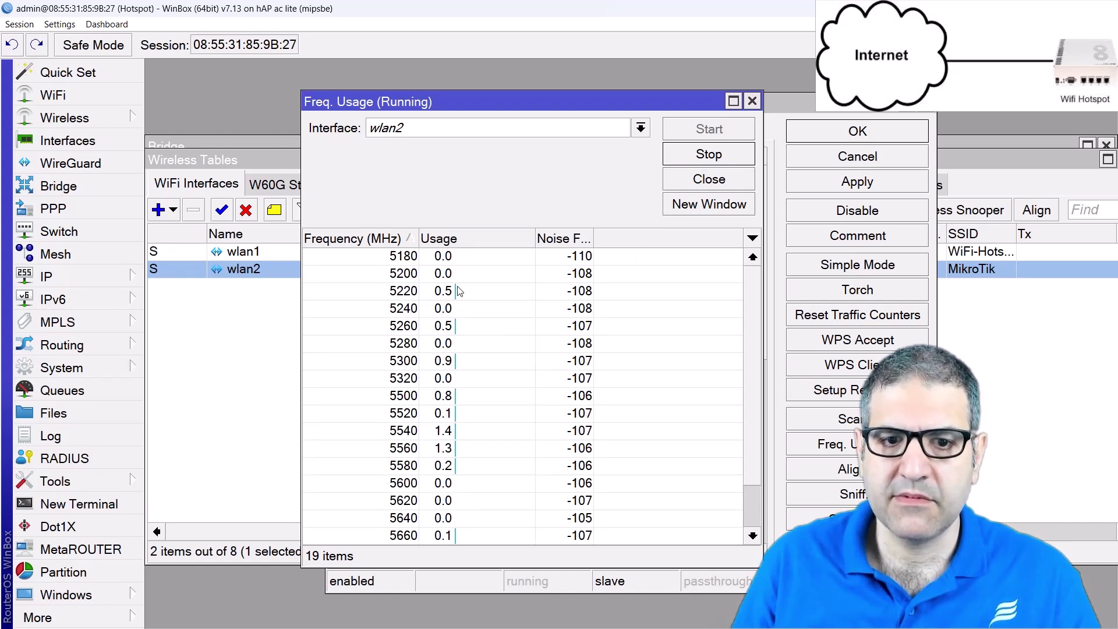
left_click(460, 261)
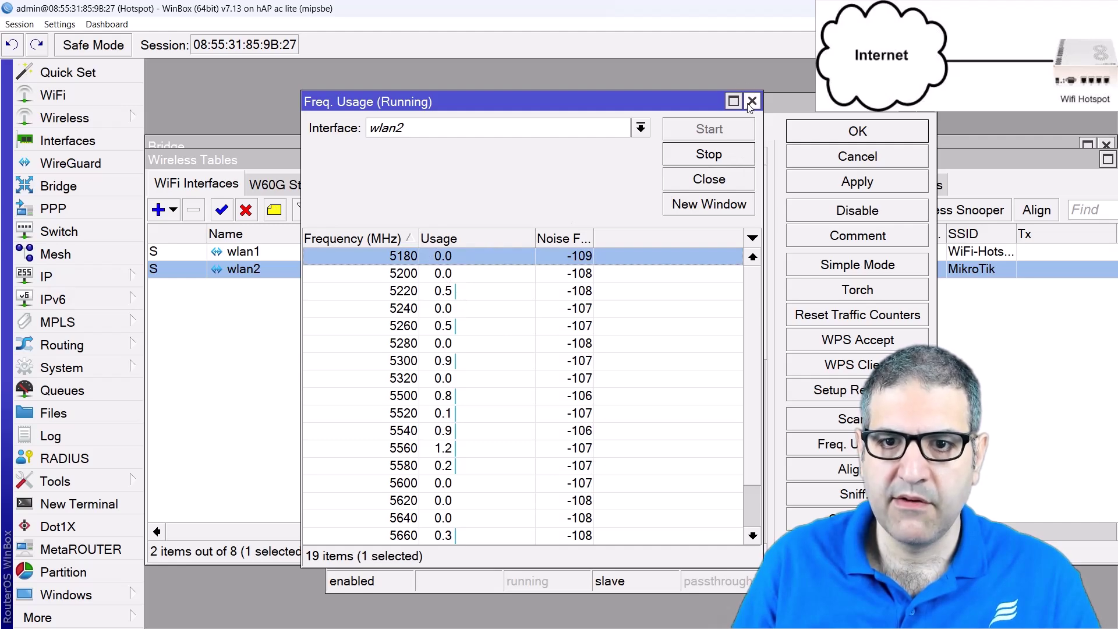
left_click(711, 157)
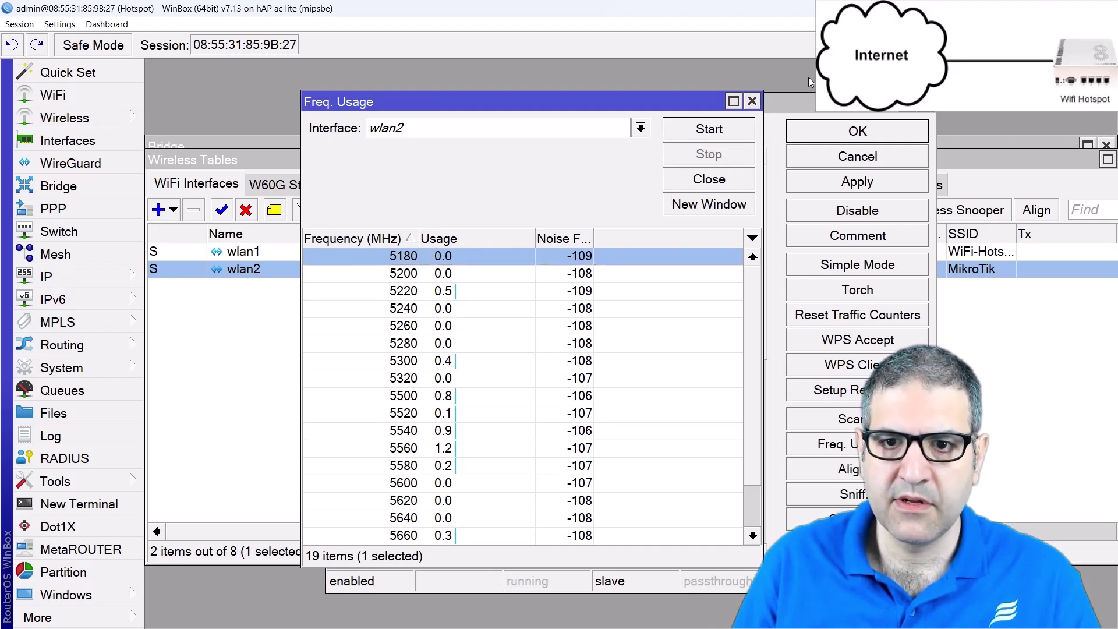
left_click(752, 101)
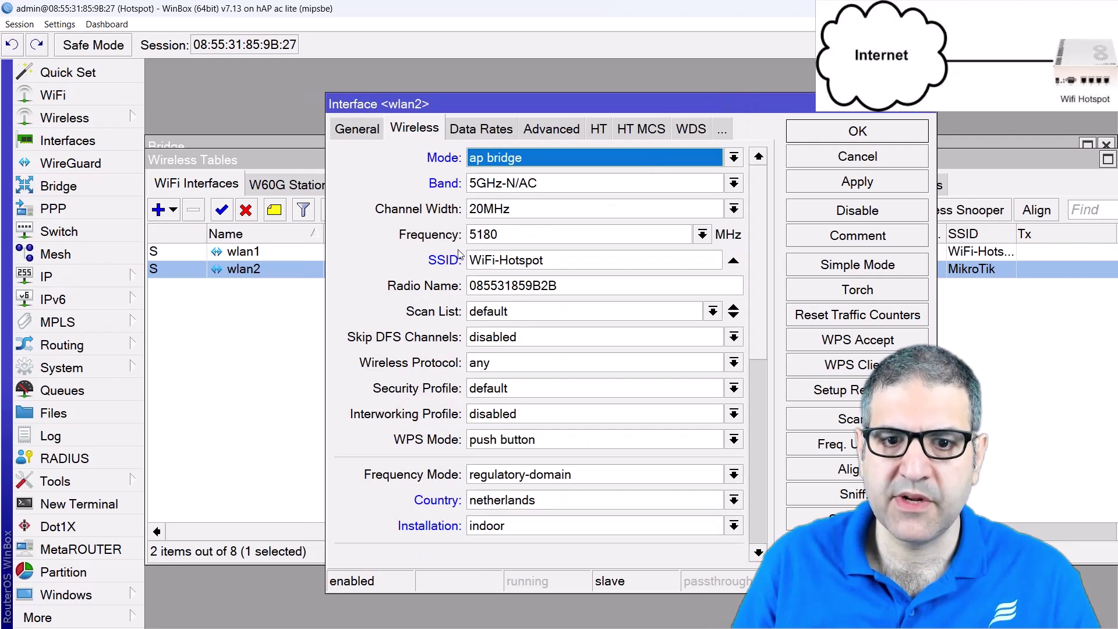
left_click(827, 185)
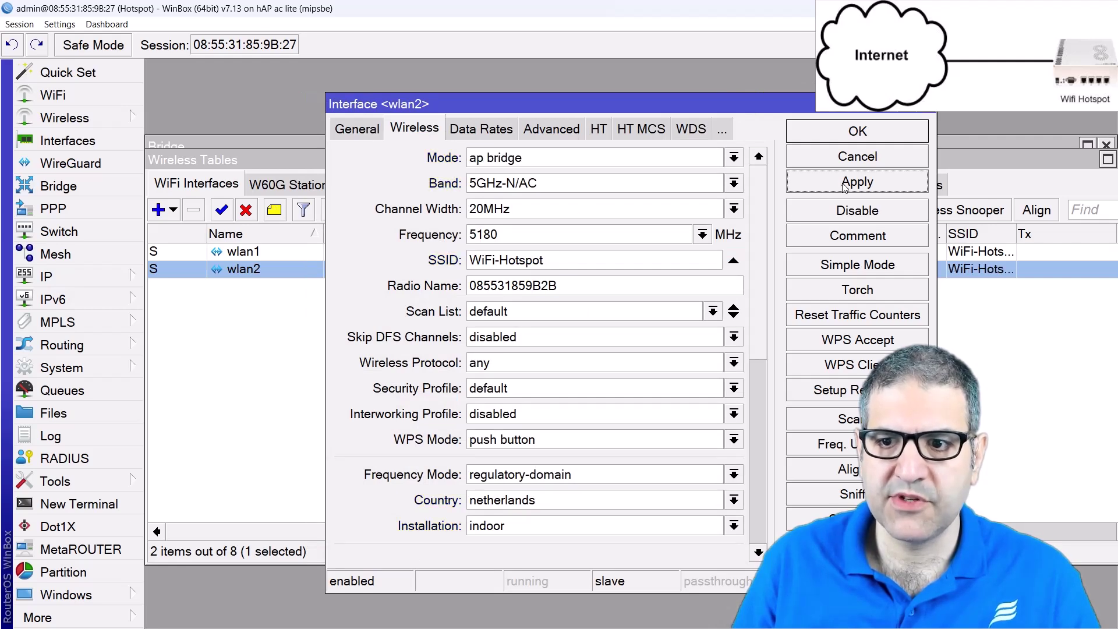
- Accept wlan2's interface settings and close its window
left_click(898, 125)
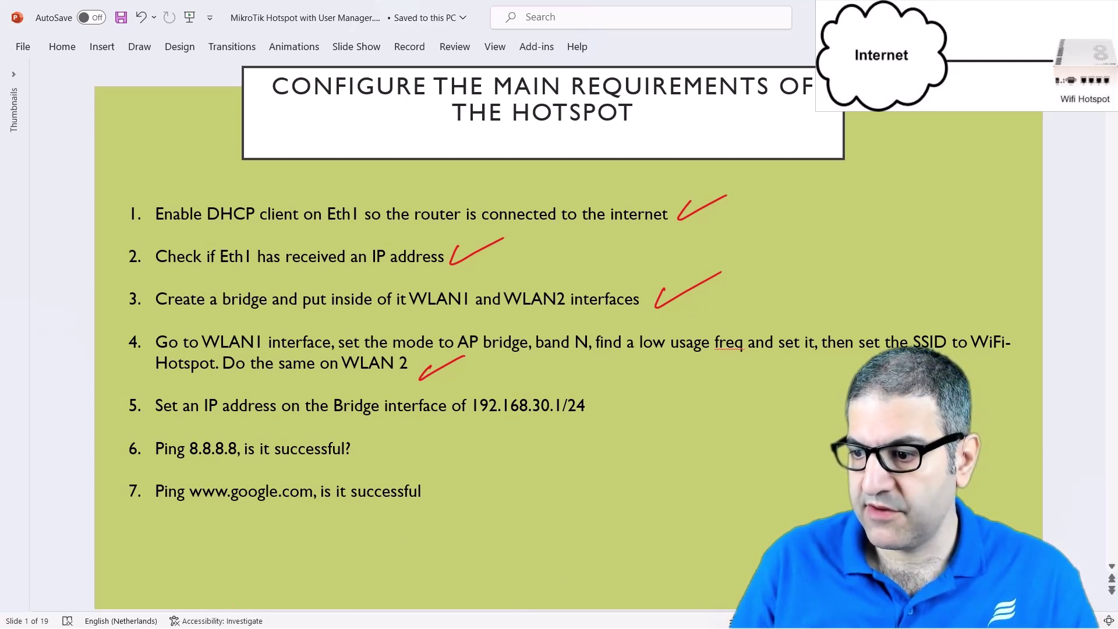
- Switch to OneNote and sketch signal waves beside the Wifi Hotspot, a client device with an arrow towards them, and another arrow under Bridge
key("alt+Tab")
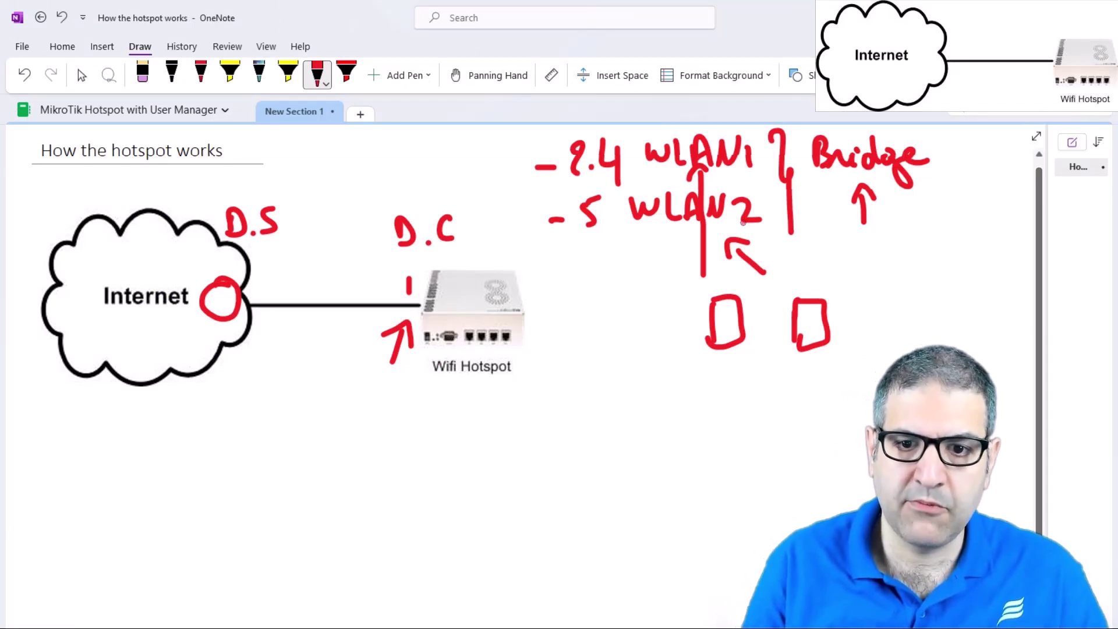
mouse_move(530, 258)
left_mouse_down()
mouse_move(527, 278)
mouse_move(547, 278)
left_mouse_up()
mouse_move(538, 326)
left_mouse_down()
mouse_move(535, 345)
mouse_move(551, 347)
left_mouse_up()
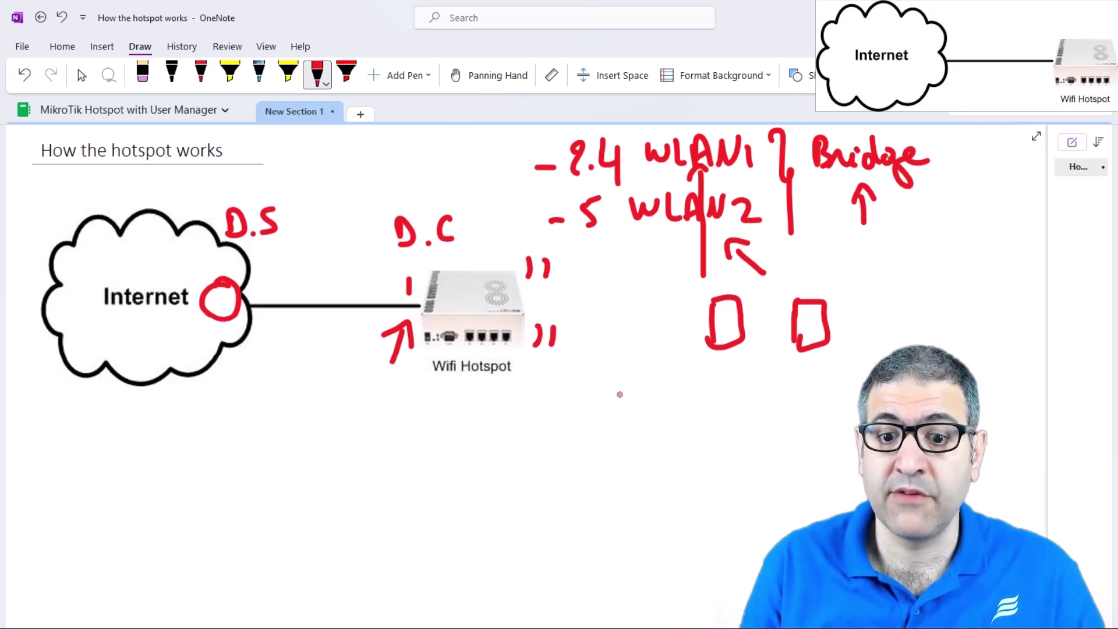
mouse_move(621, 378)
left_mouse_down()
mouse_move(620, 413)
mouse_move(643, 374)
mouse_move(622, 375)
left_mouse_up()
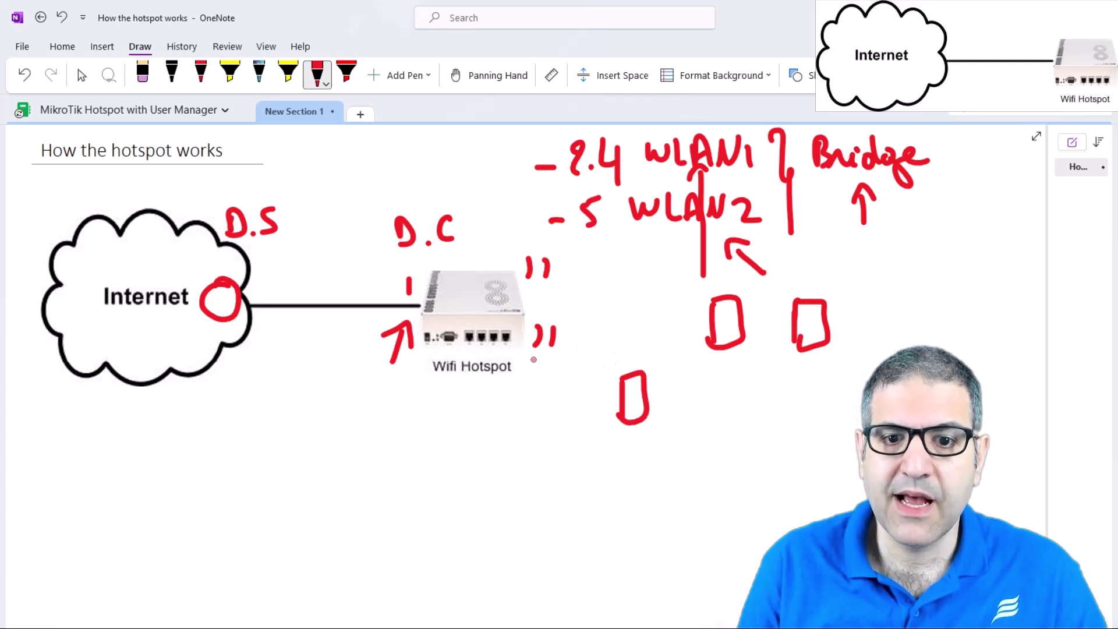
left_click(951, 204)
mouse_move(932, 187)
left_mouse_down()
mouse_move(939, 213)
mouse_move(932, 180)
mouse_move(951, 191)
left_mouse_up()
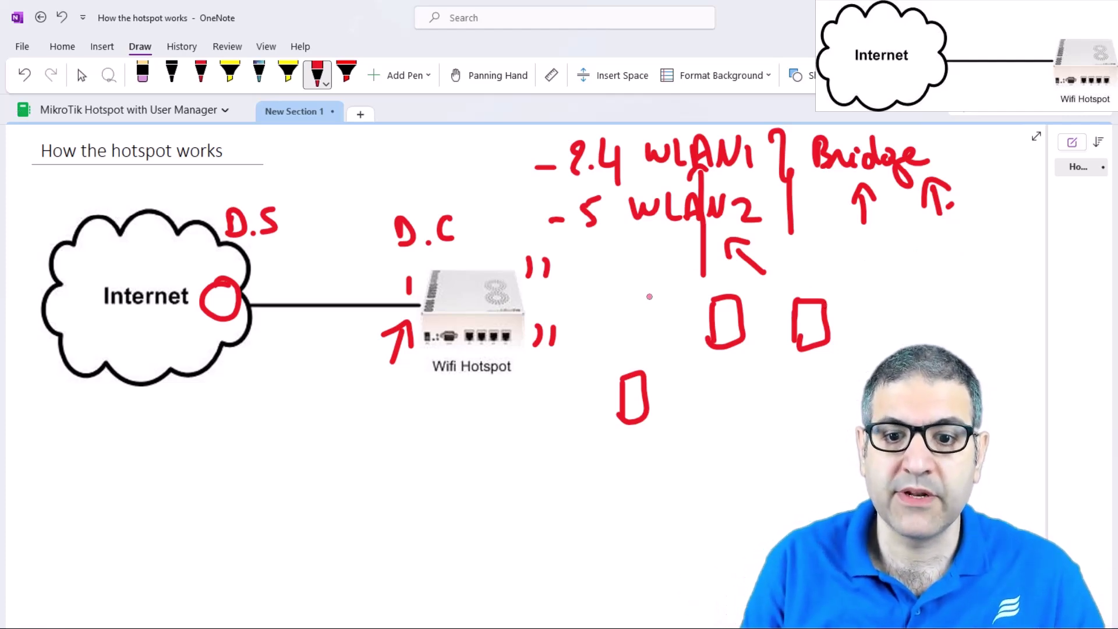
mouse_move(616, 381)
left_mouse_down()
mouse_move(571, 341)
mouse_move(589, 346)
left_mouse_up()
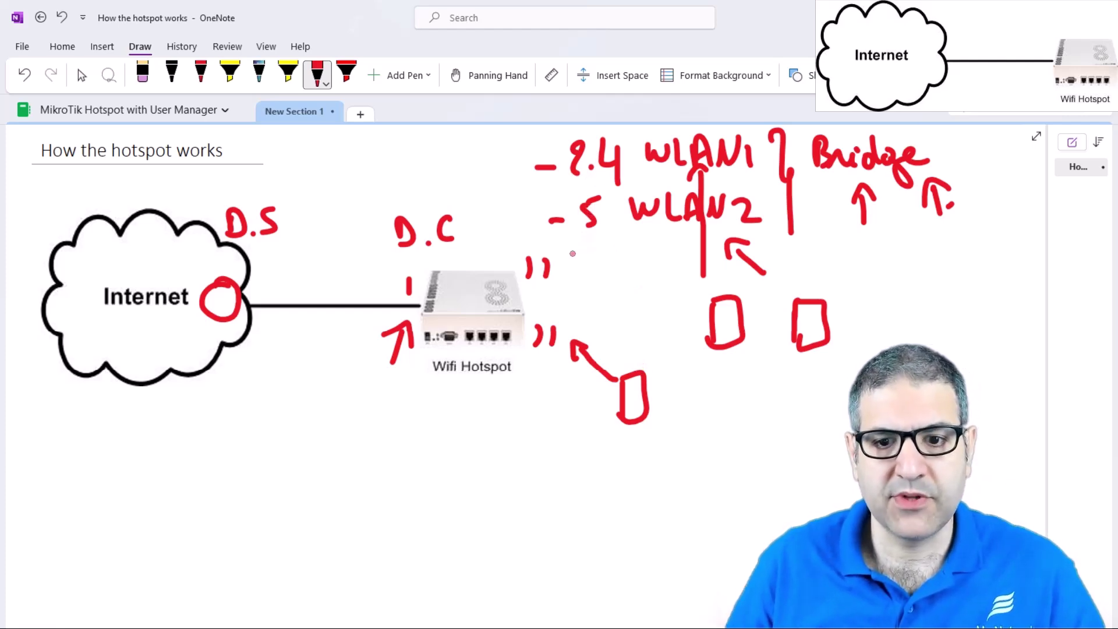
- Switch to WinBox and add the IP address 192.168.30.1/24 on the bridge-Hotspot interface
key("alt+Tab")
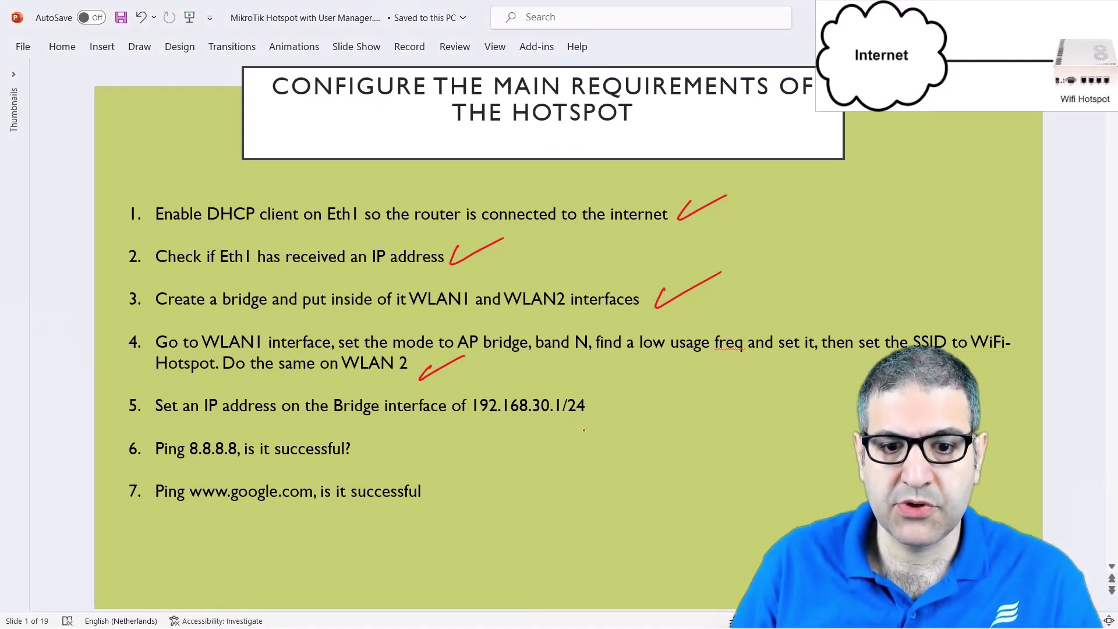
key("alt+Tab")
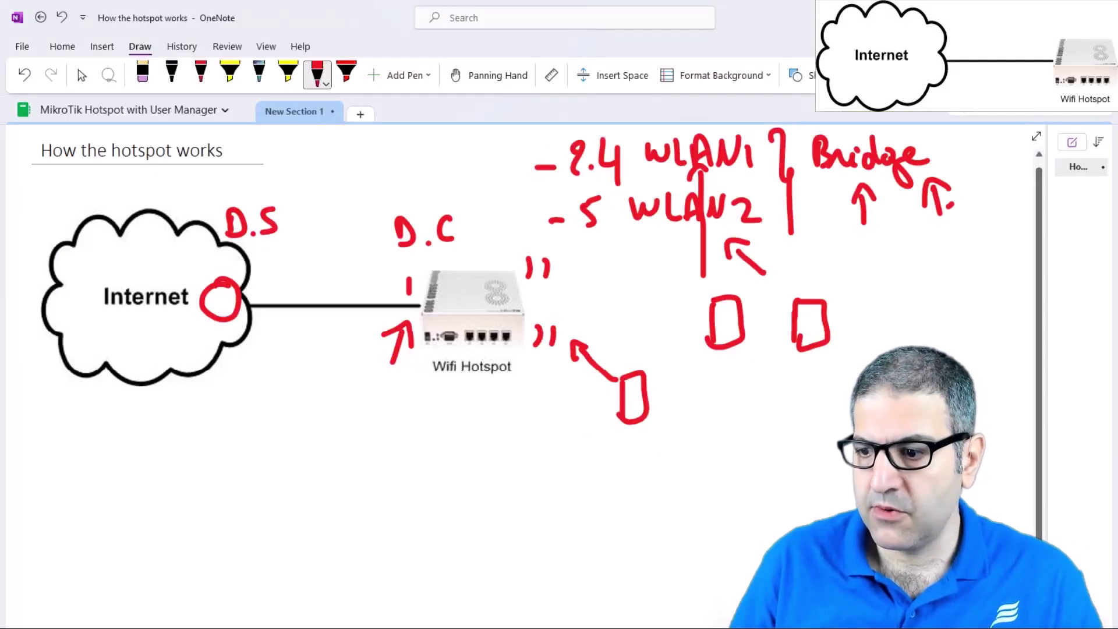
key("alt+Tab")
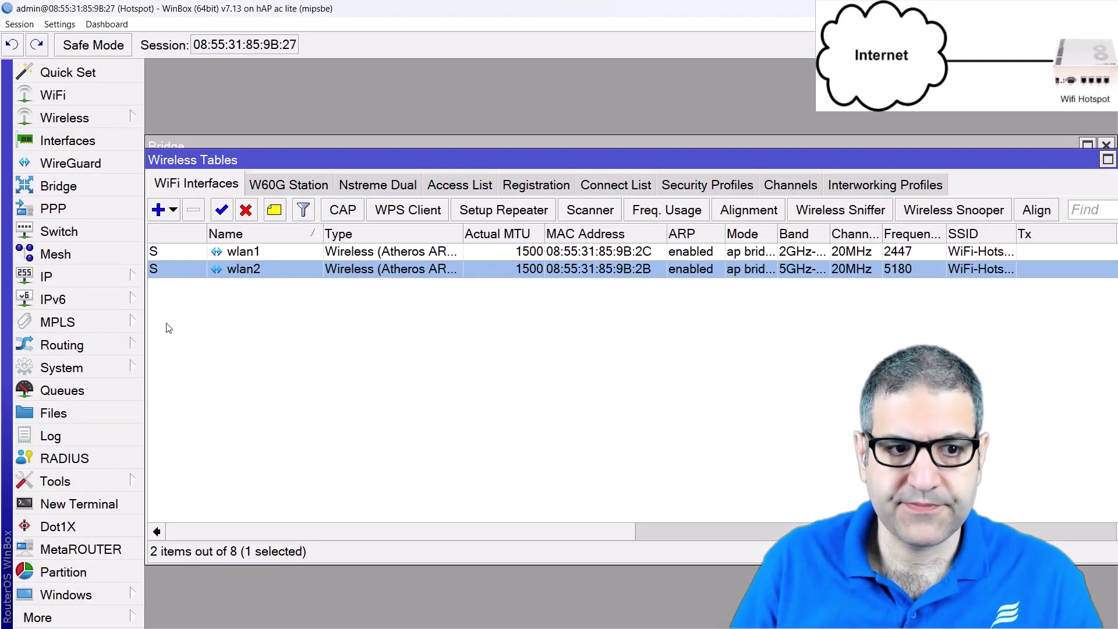
left_click(118, 275)
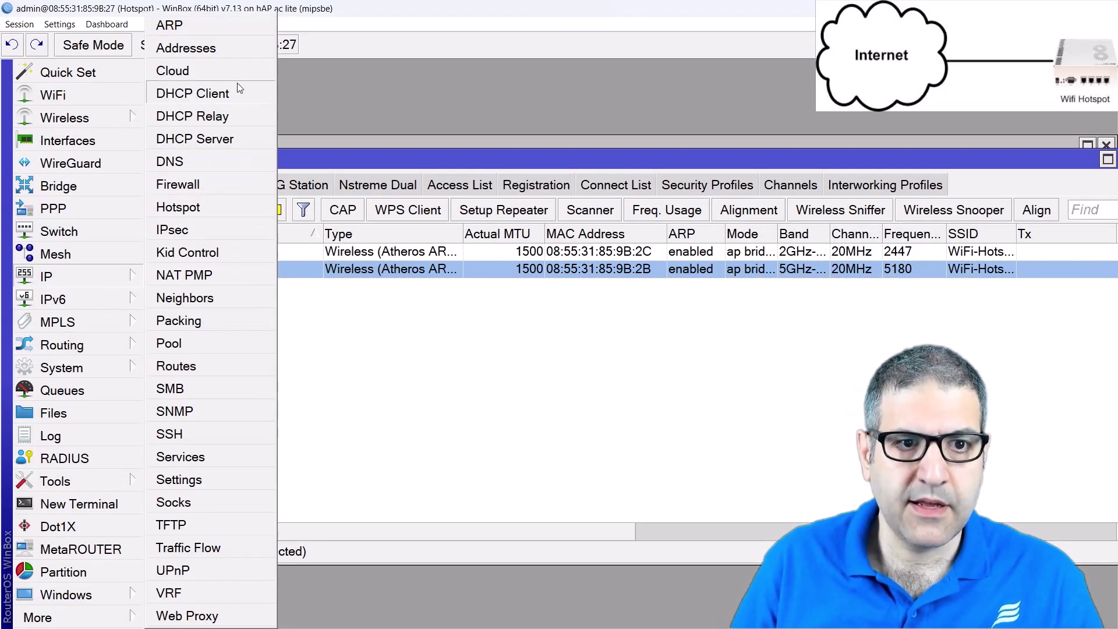
left_click(232, 55)
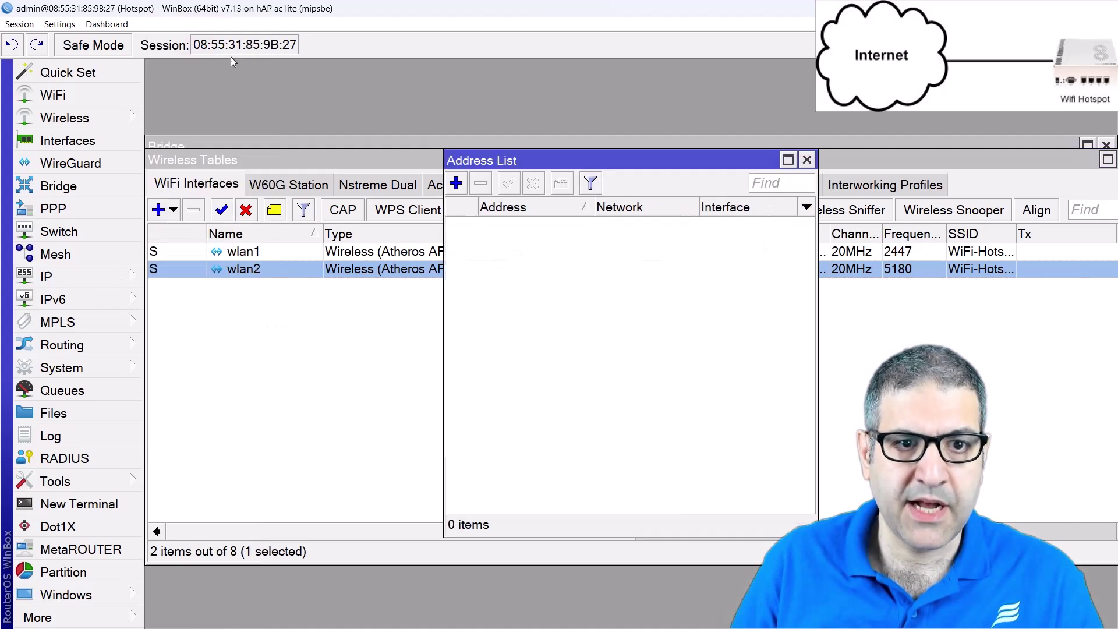
left_click(456, 183)
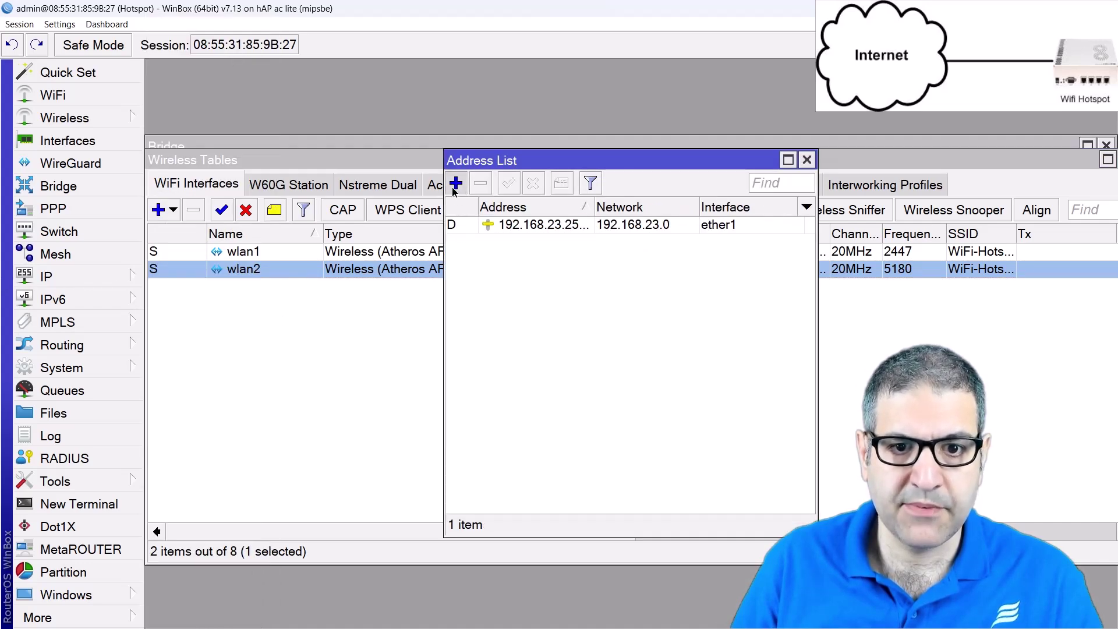
type("192.168.30.1")
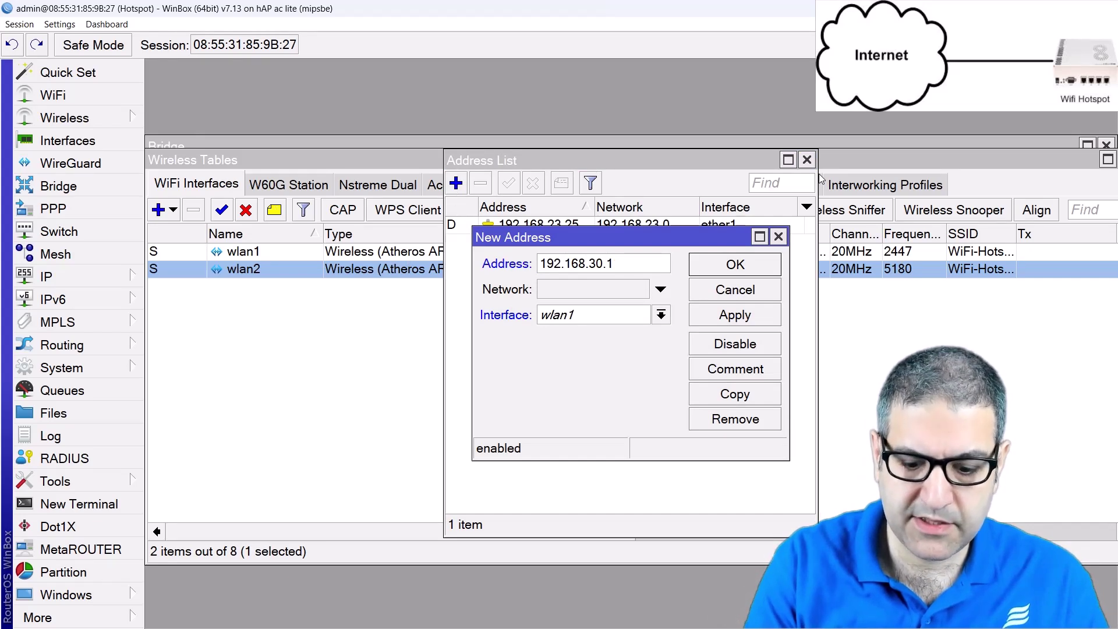
type("/24")
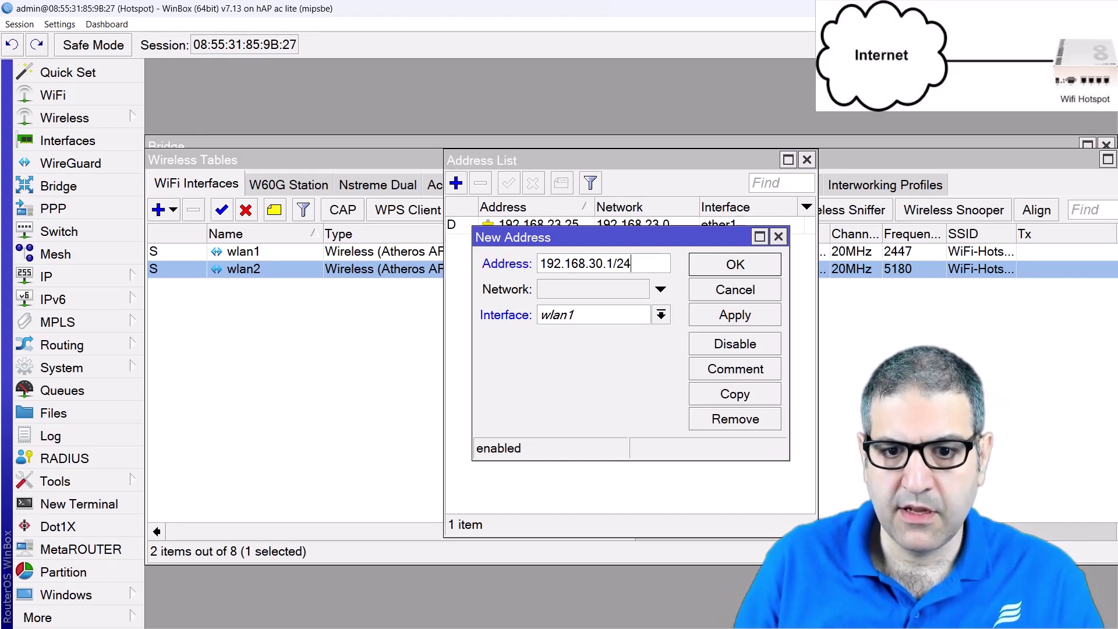
left_click(548, 315)
left_click(572, 333)
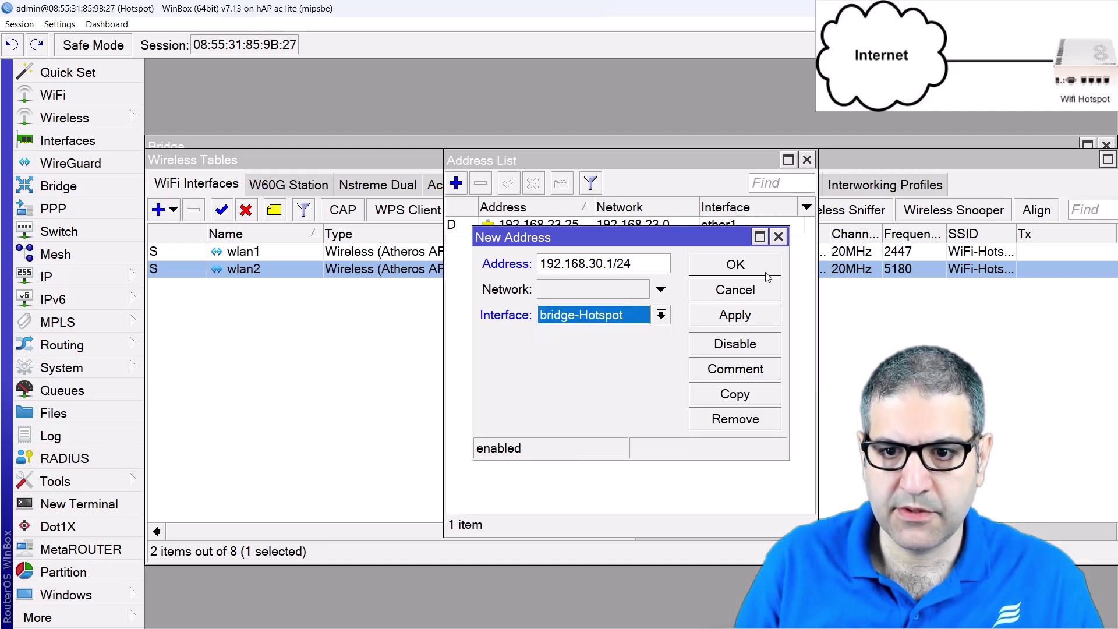
left_click(735, 265)
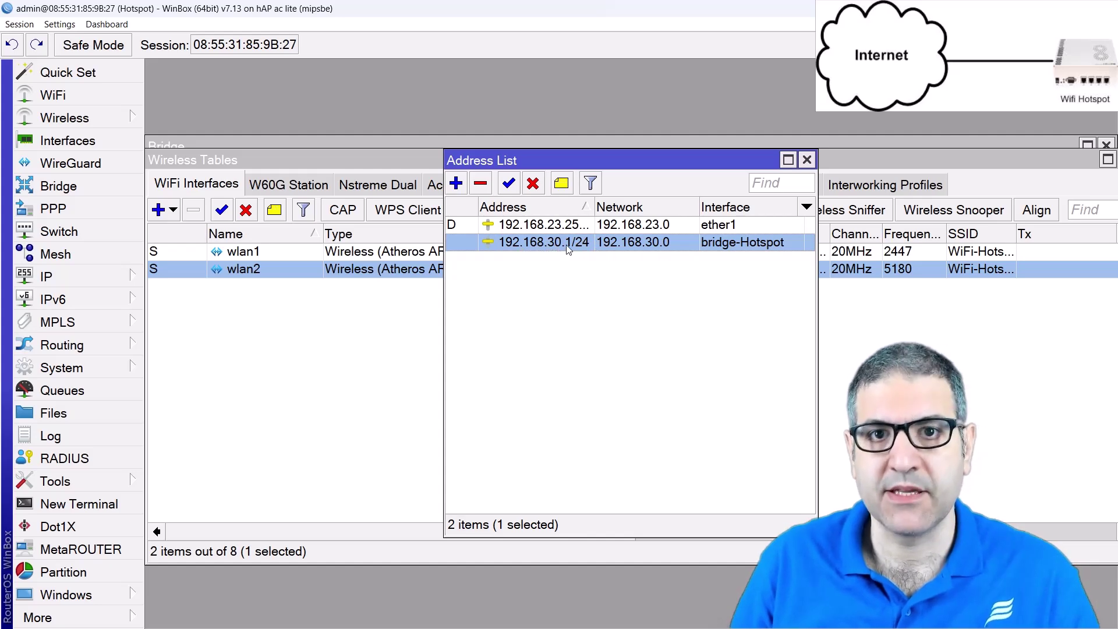
- Switch to PowerPoint and tick off requirement 5, the Bridge interface's IP address, in red ink on the slide
mouse_move(566, 246)
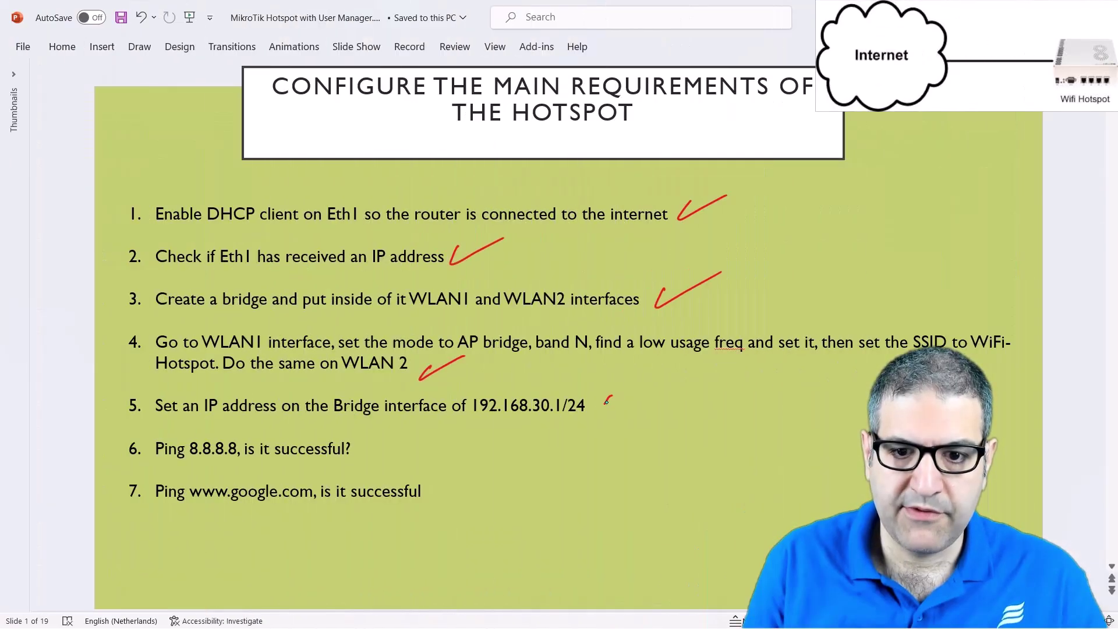
left_click_drag(606, 402, 653, 386)
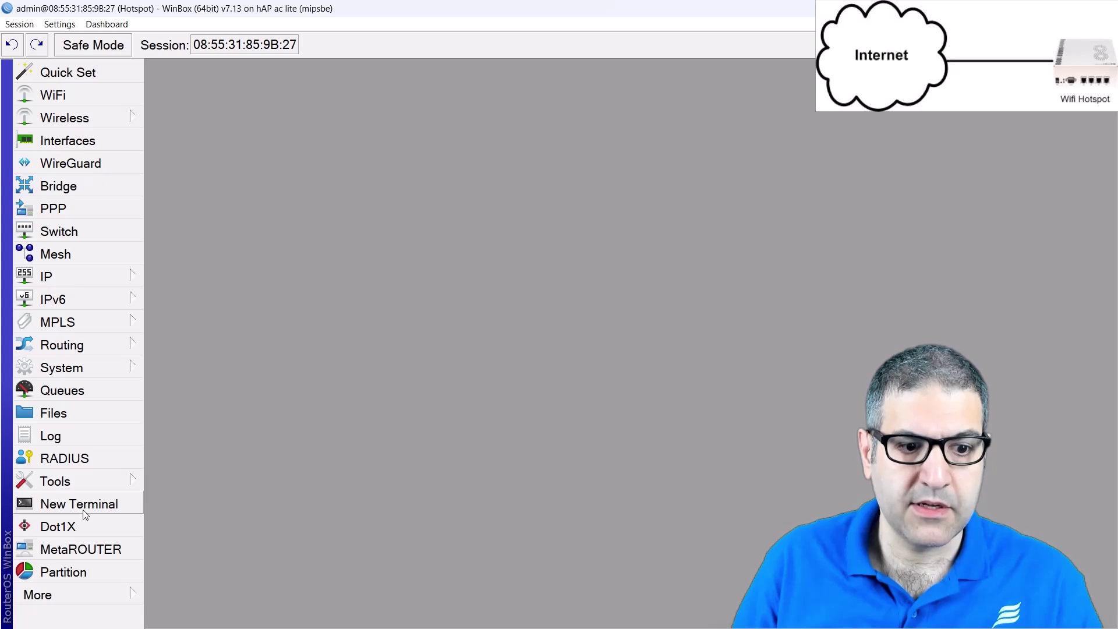
- Switch to WinBox, open a new terminal, ping 8.8.8.8 and stop the ping after a few replies
left_click(82, 509)
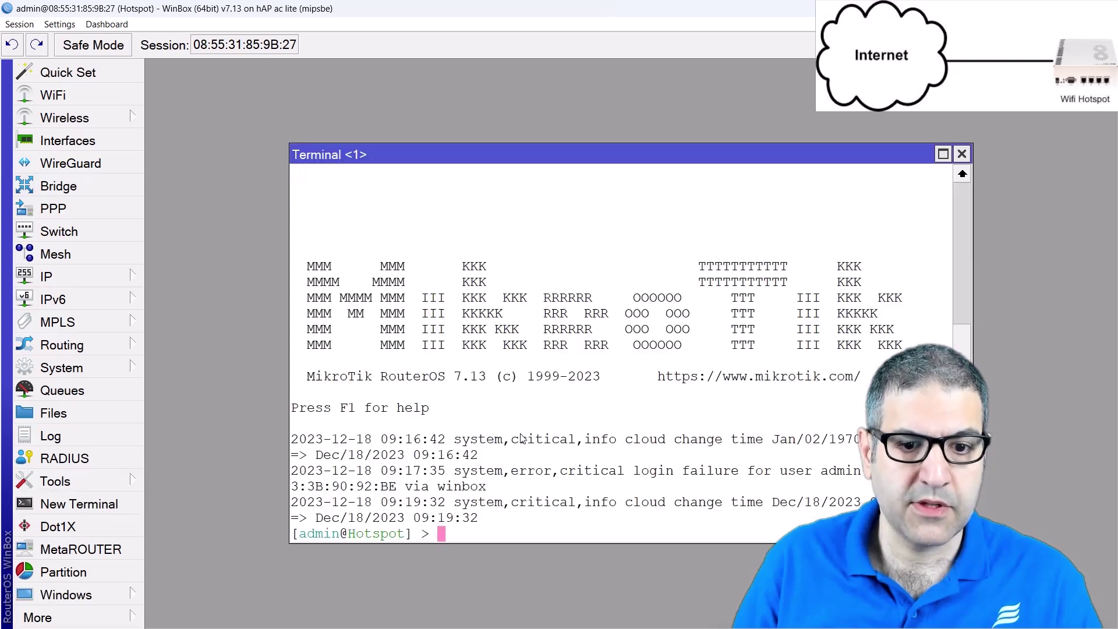
type("ping ")
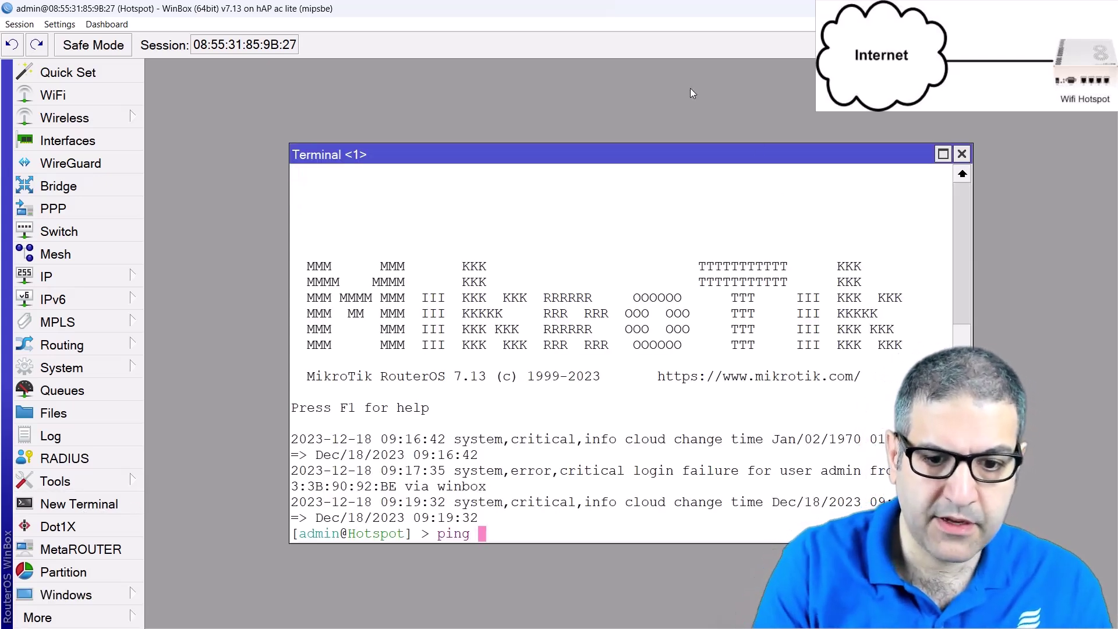
type("8.8.8.8")
key("Return")
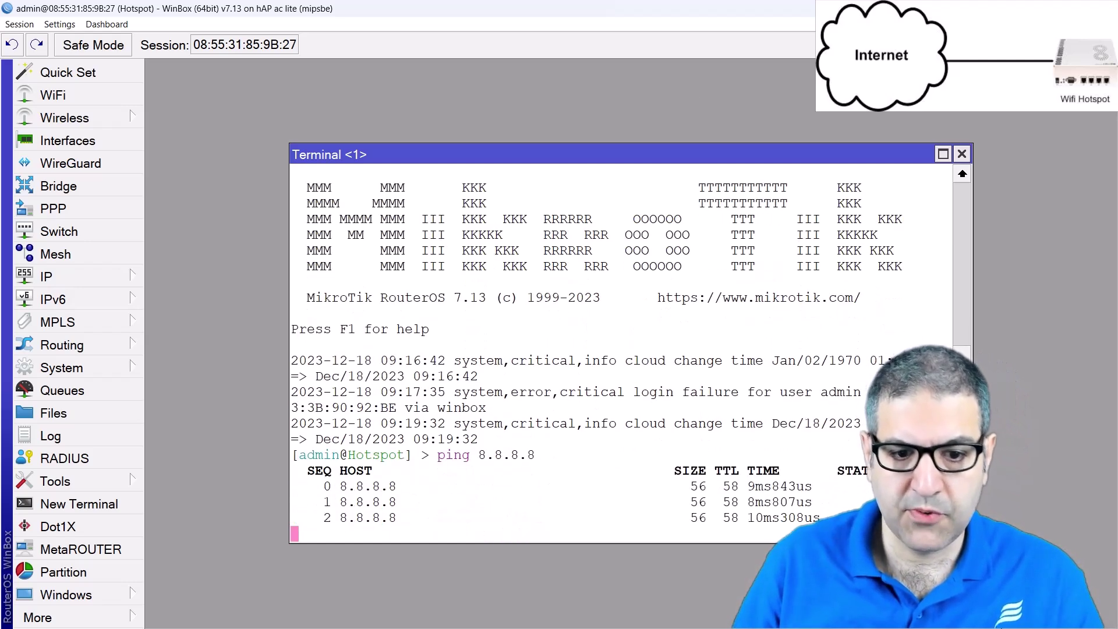
key("ctrl+c")
- Ping google.com from the terminal, stop the ping, and close the terminal
type("ping google.com")
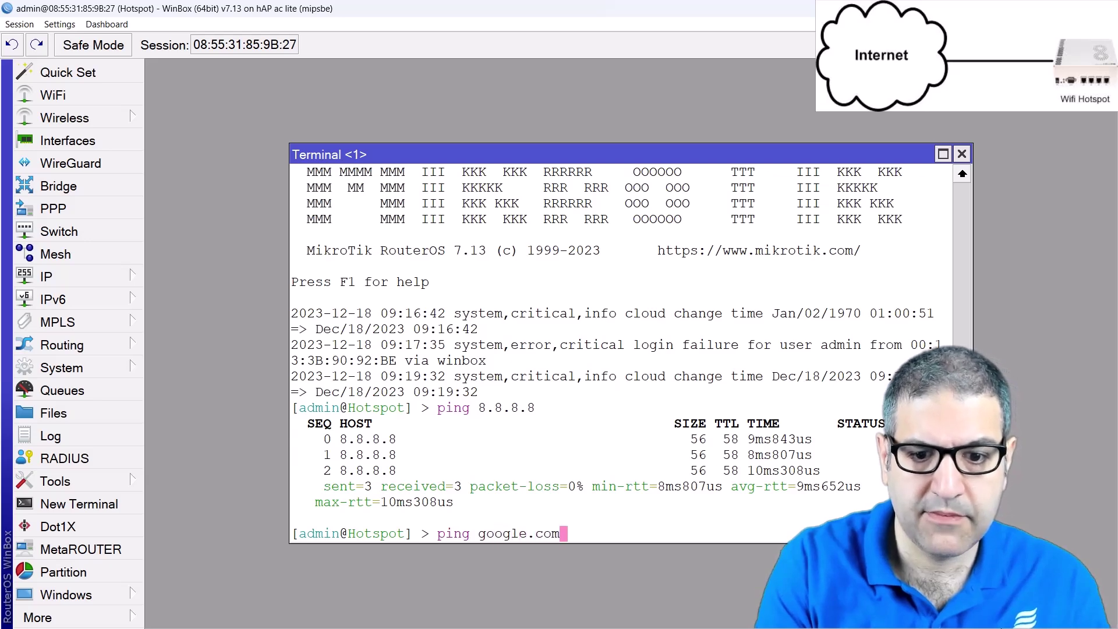
key("Return")
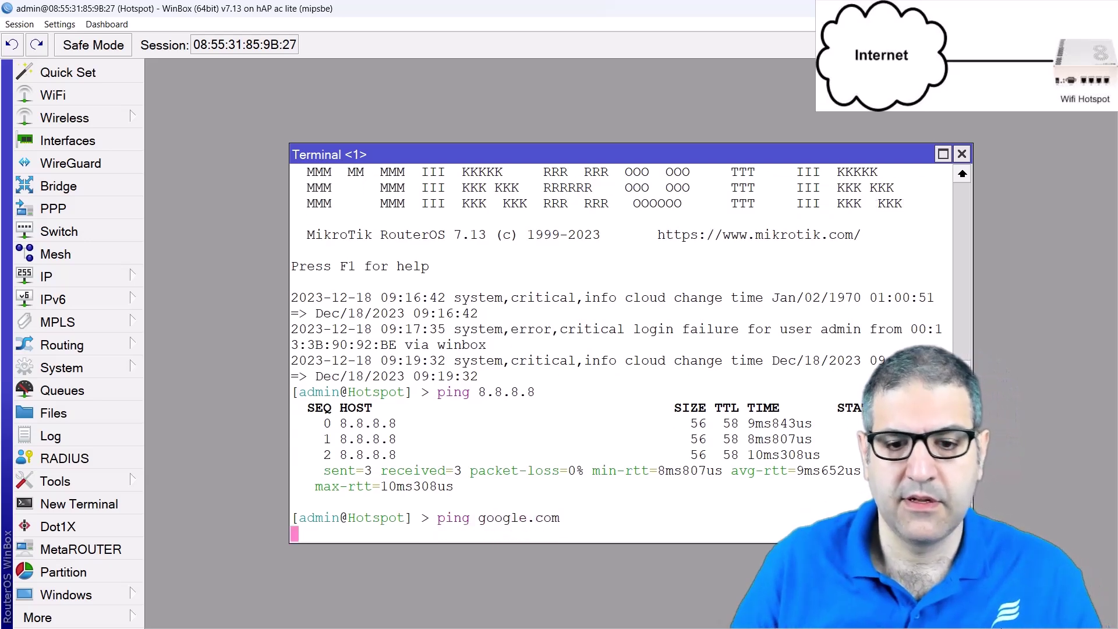
key("ctrl+c")
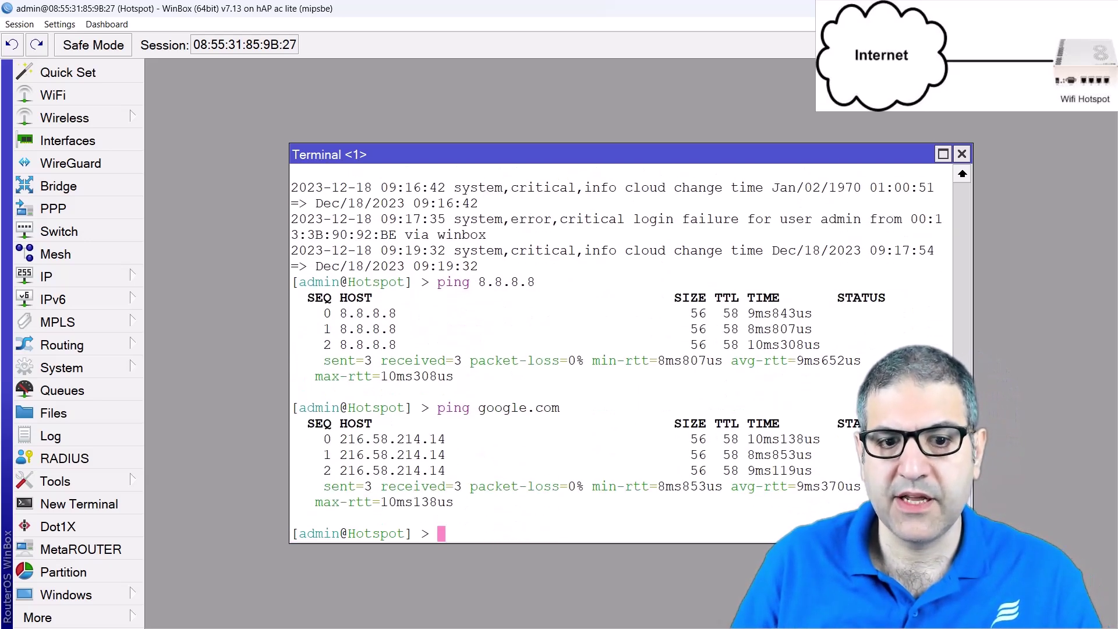
left_click(966, 156)
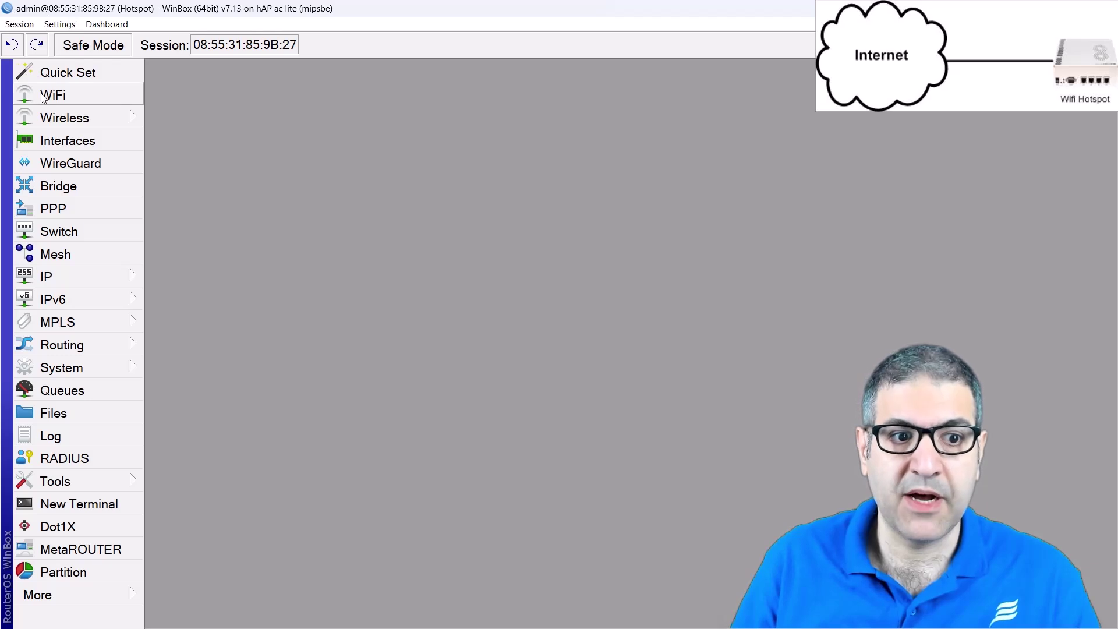
- Open the router's IP service list and examine the www and www-ssl services, including their ports and enabled state
left_click(91, 271)
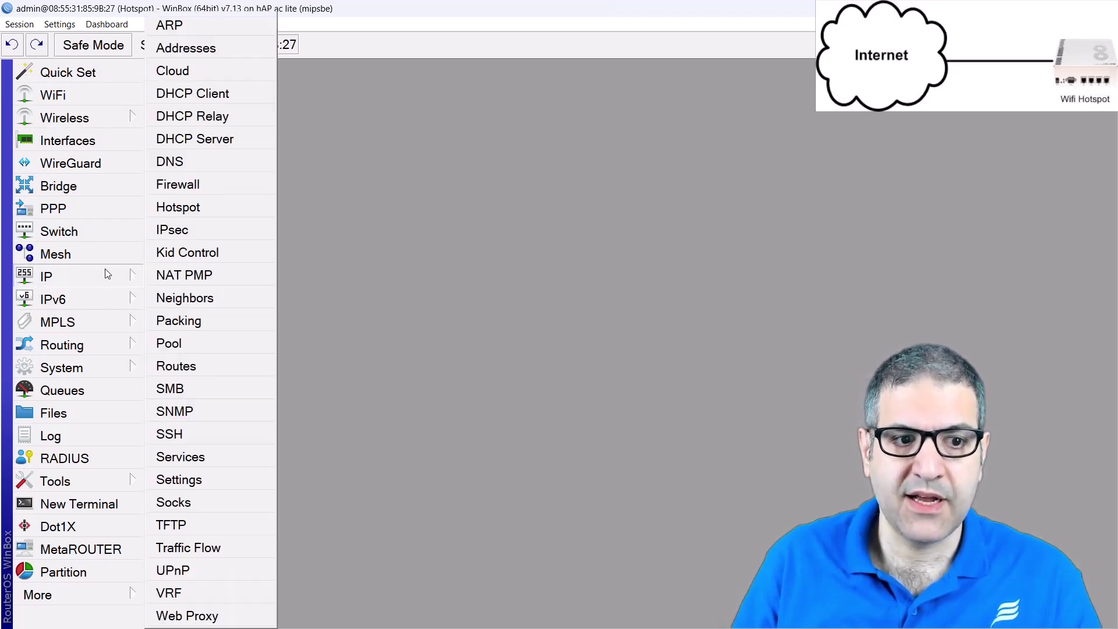
left_click(217, 457)
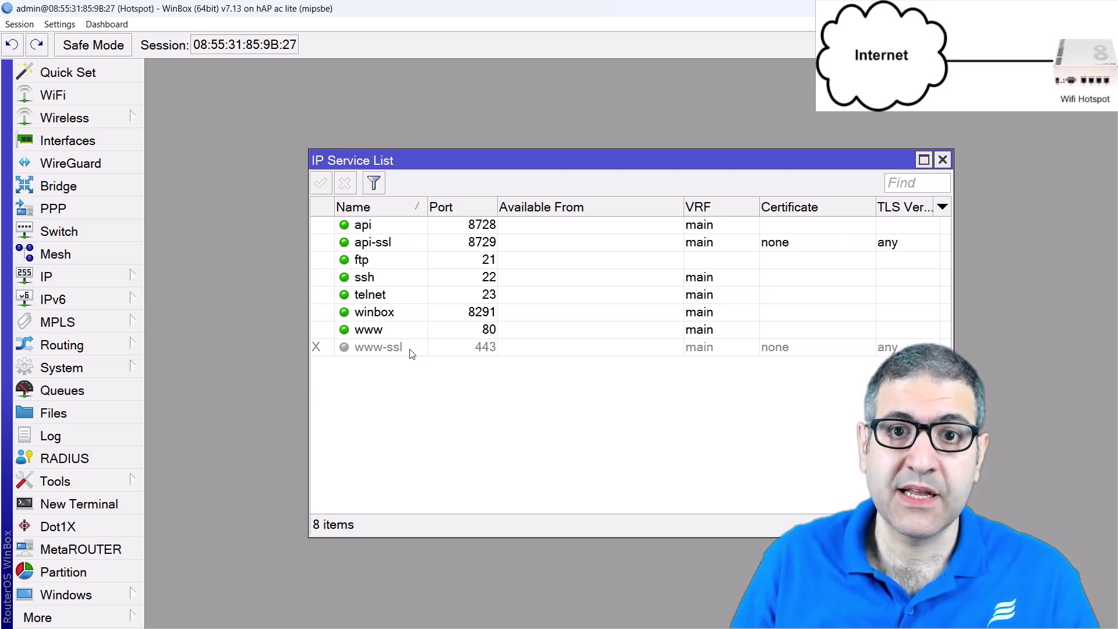
left_click(365, 348)
left_click(356, 331)
left_click(358, 349)
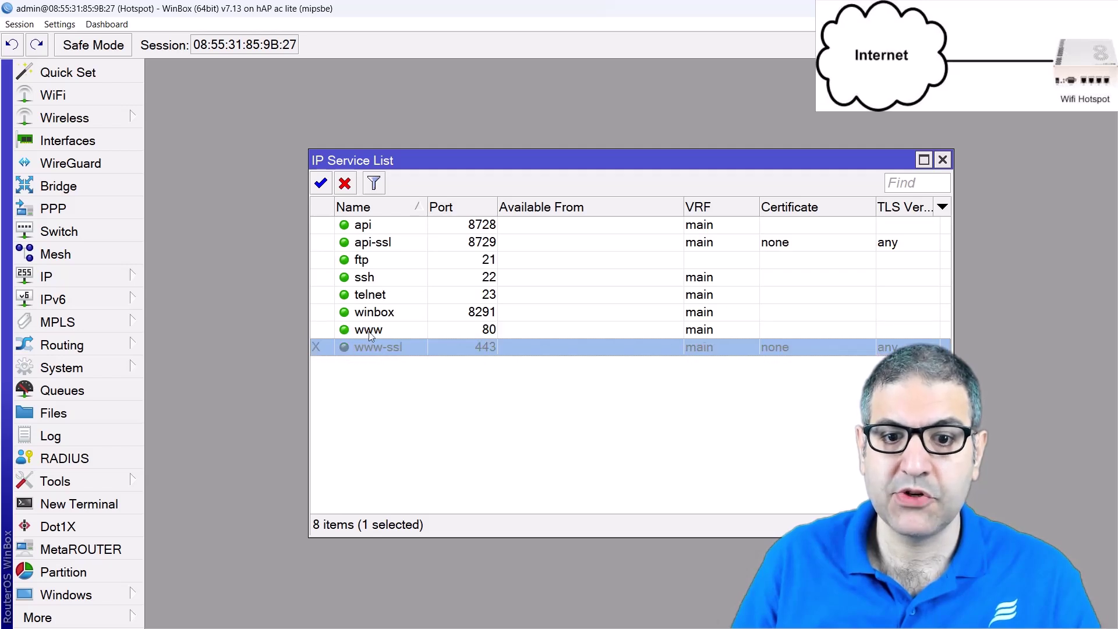
left_click(368, 336)
left_click(365, 348)
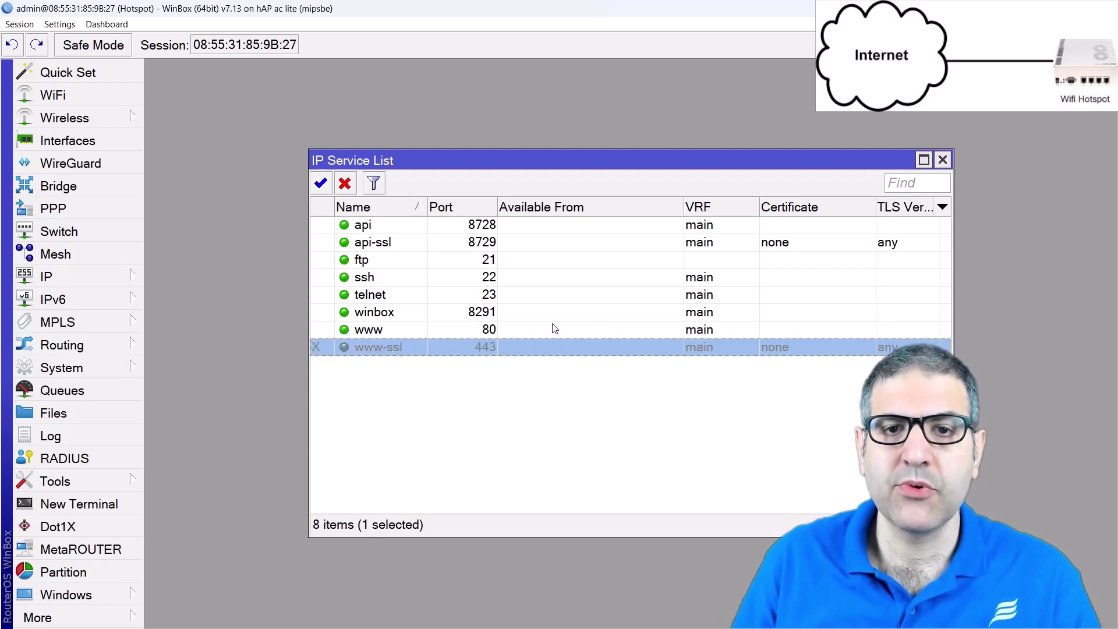
left_click(378, 331)
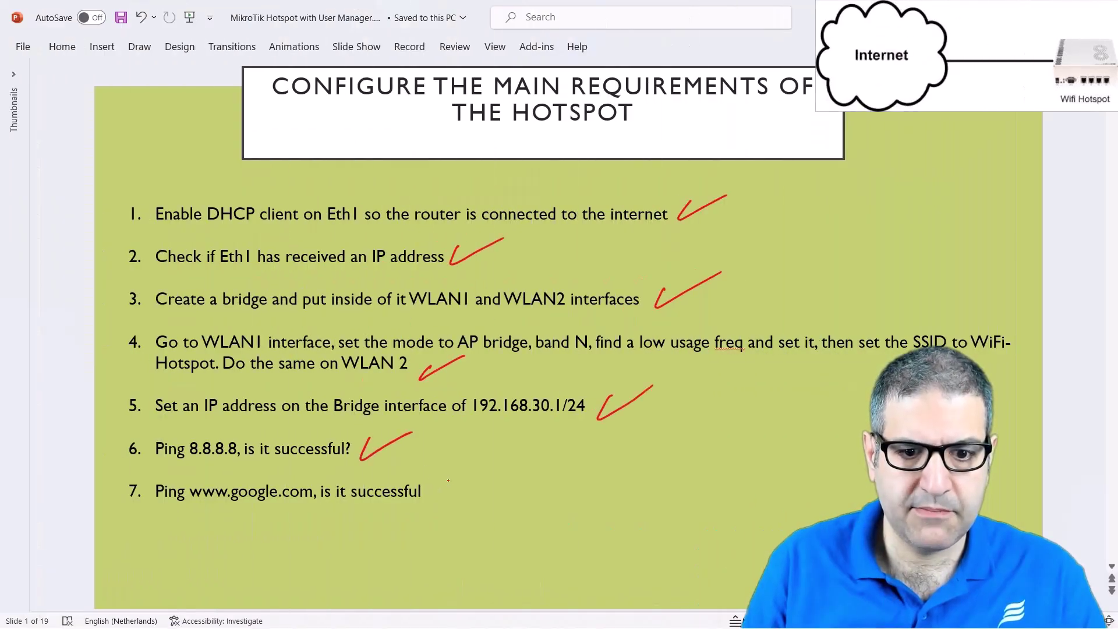
left_click_drag(438, 481, 485, 464)
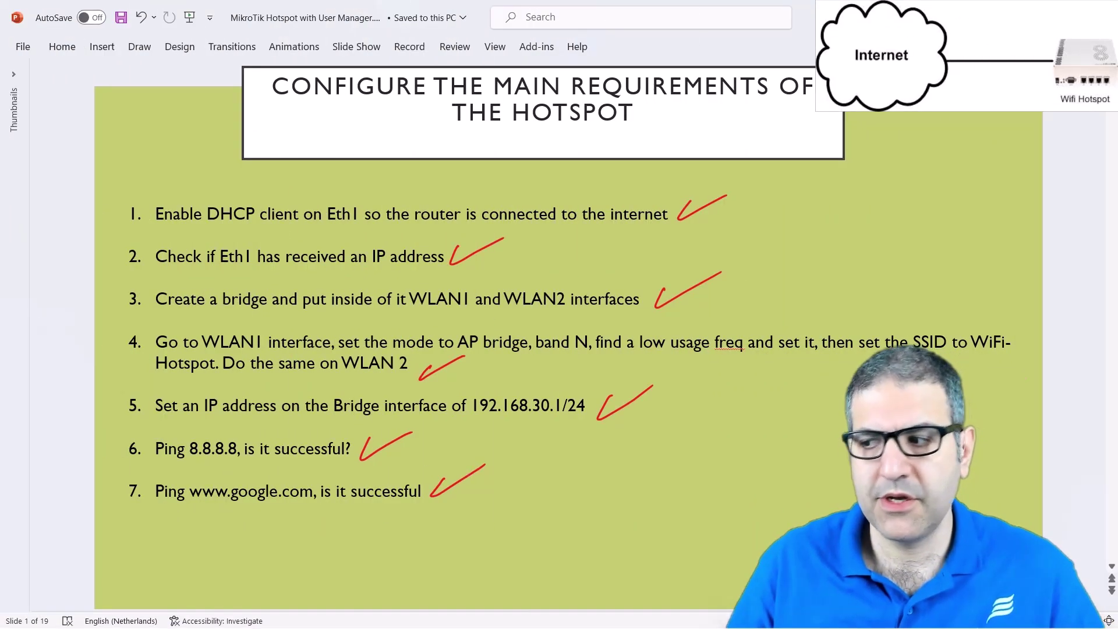